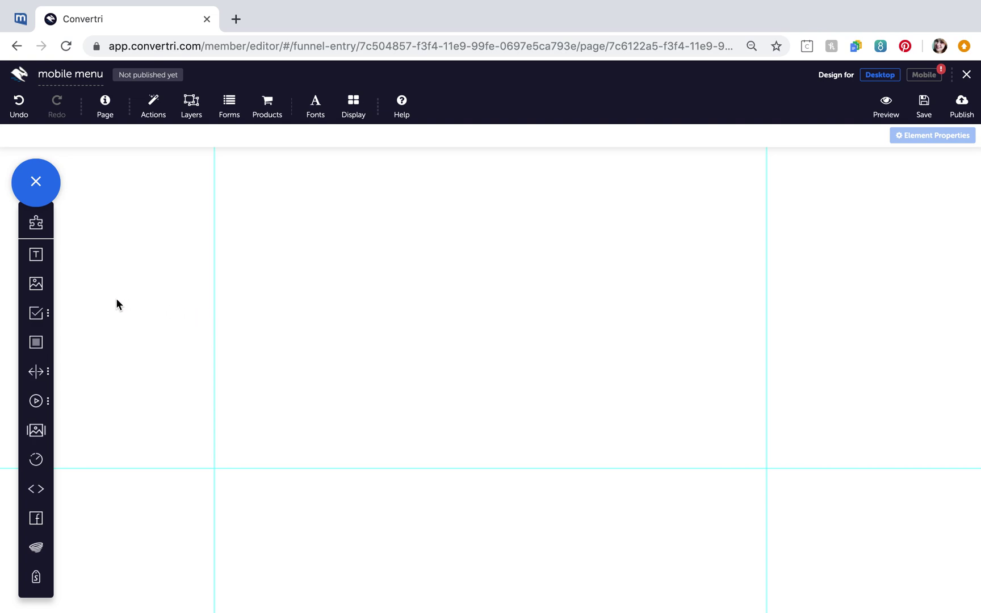
- Drop an empty Text element onto the top of the blank 'mobile menu' page
{"action": "left_click", "coordinate": [37, 260]}
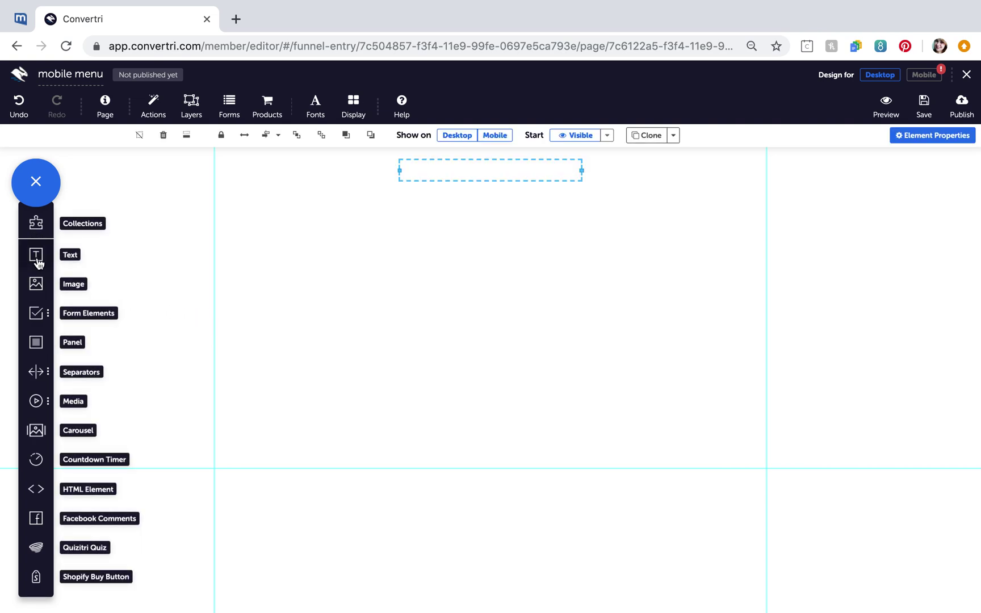
- Move the text element lower, type 'inactive button' and set it to font size 26
{"action": "left_click_drag", "start_coordinate": [485, 161], "coordinate": [366, 271]}
{"action": "left_click", "coordinate": [380, 270]}
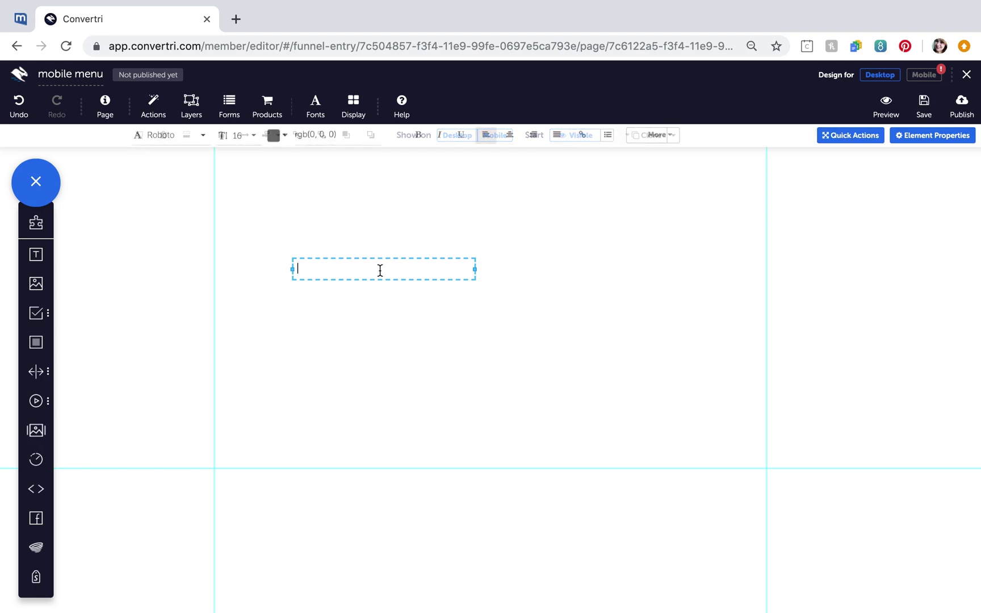
{"action": "type", "text": "inactive butto"}
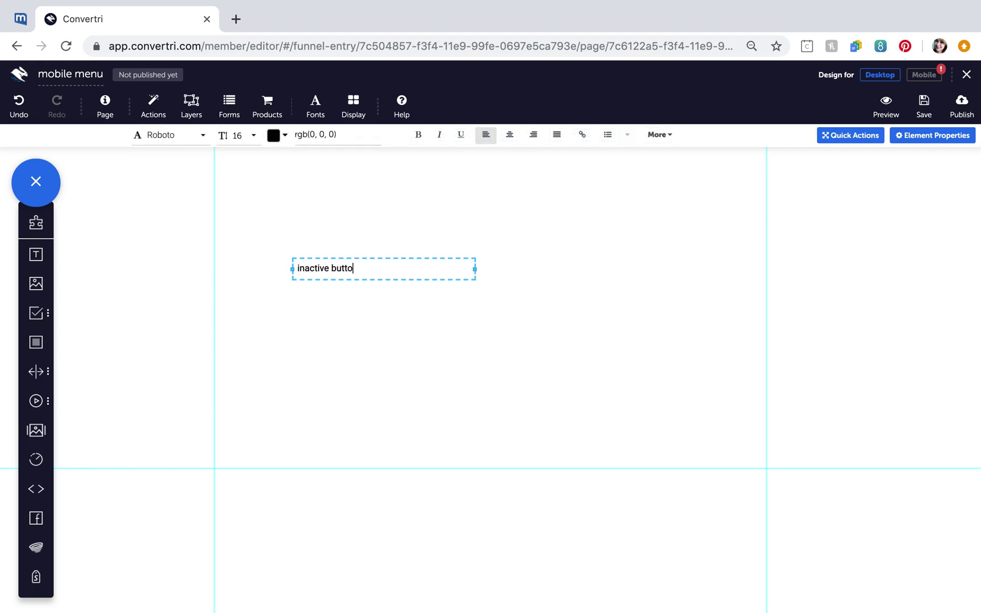
{"action": "type", "text": "n"}
{"action": "key", "text": "alt+shift+Left"}
{"action": "key", "text": "alt+shift+Left"}
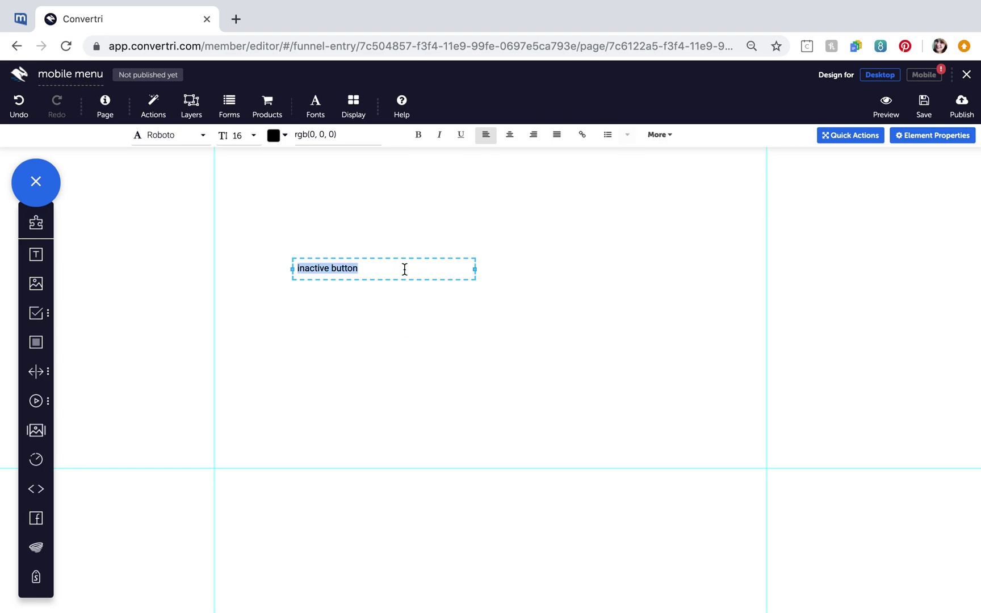
{"action": "left_click", "coordinate": [252, 136]}
{"action": "left_click", "coordinate": [241, 135]}
{"action": "scroll", "coordinate": [241, 237], "scroll_direction": "down", "scroll_amount": 3}
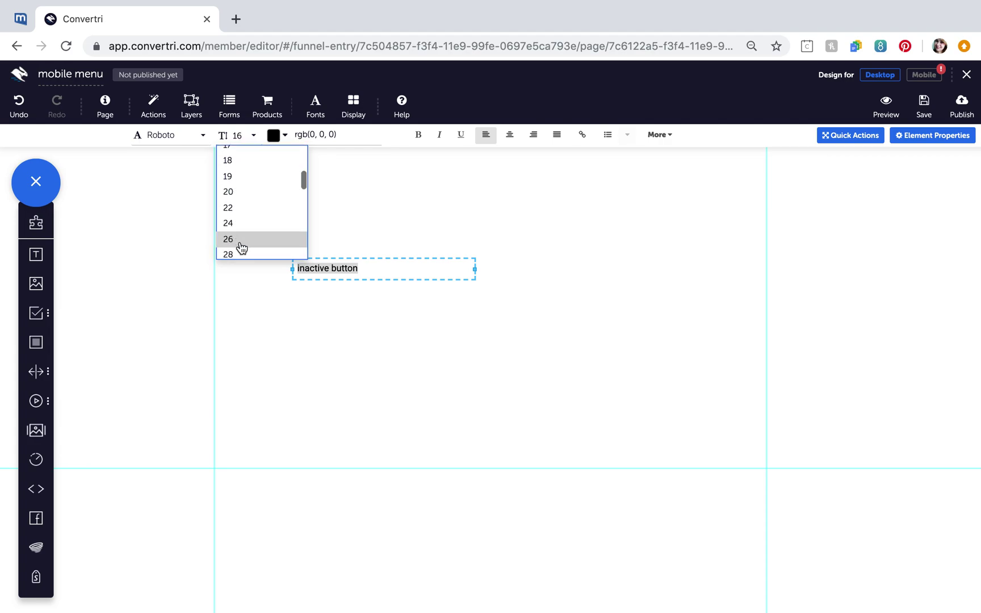
{"action": "left_click", "coordinate": [241, 239]}
{"action": "left_click_drag", "start_coordinate": [473, 269], "coordinate": [399, 269]}
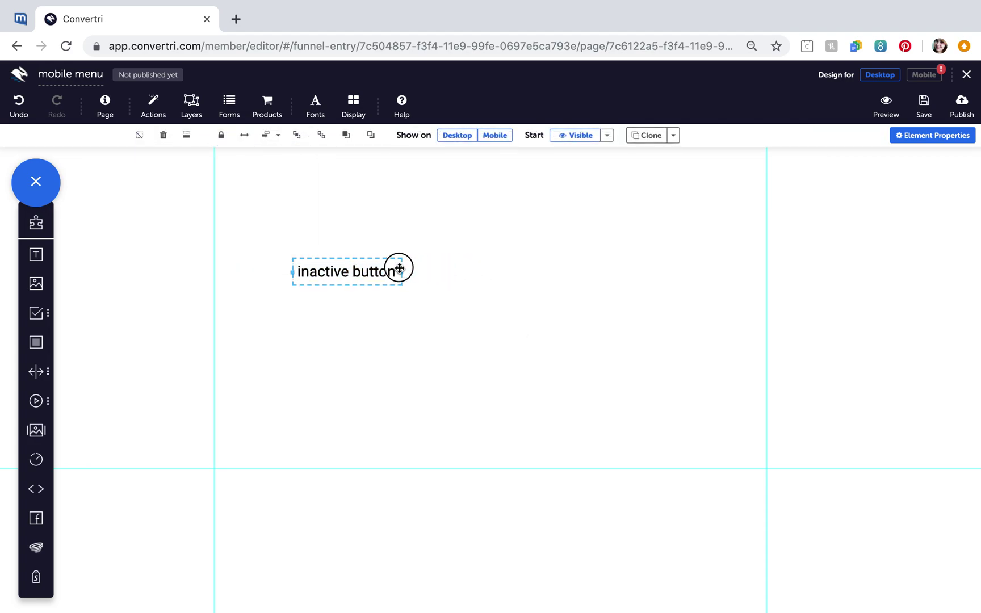
- Colour the 'inactive button' text dark grey
{"action": "double_click", "coordinate": [370, 272]}
{"action": "left_click", "coordinate": [275, 135]}
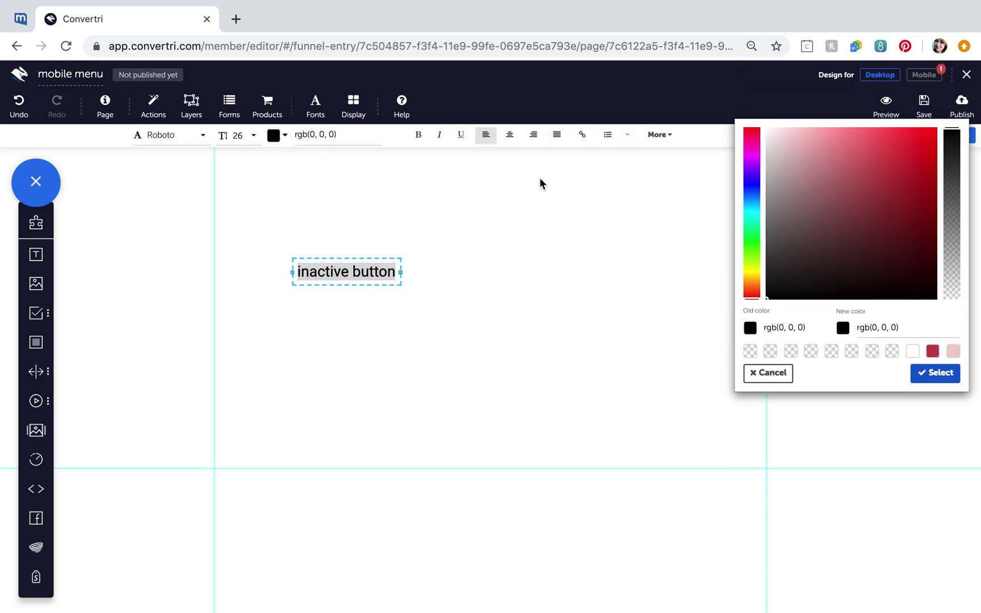
{"action": "left_click_drag", "start_coordinate": [771, 154], "coordinate": [764, 231]}
{"action": "left_click", "coordinate": [492, 343]}
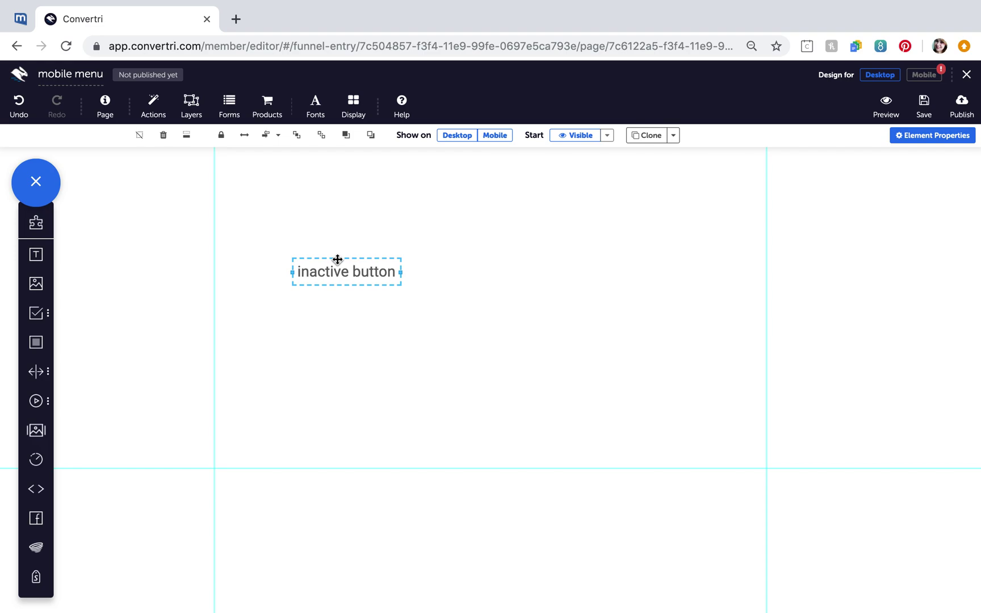
- Name the text element 'Button 1 Inactive' in General Properties
{"action": "left_click", "coordinate": [928, 141]}
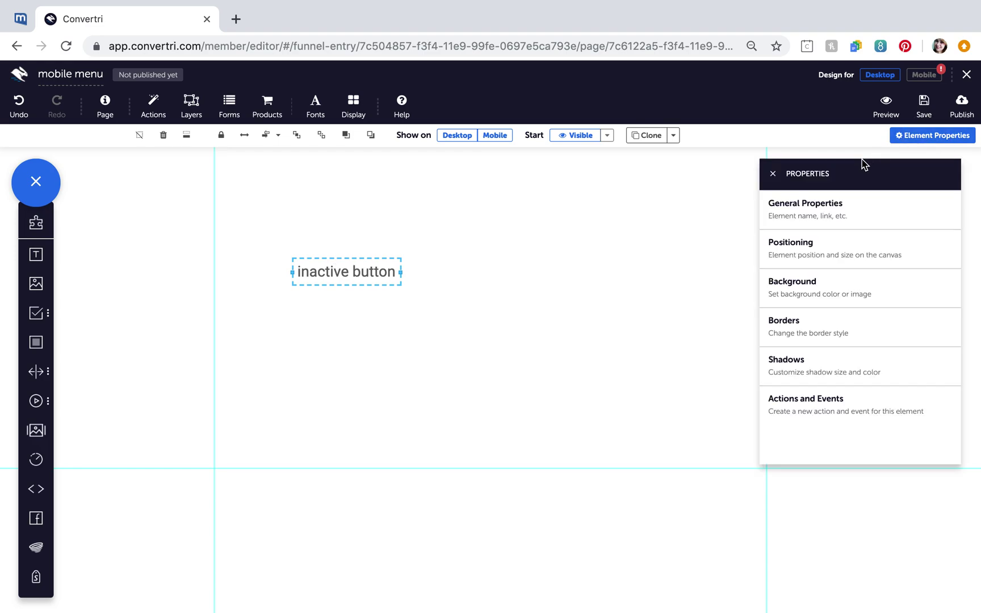
{"action": "left_click", "coordinate": [842, 221]}
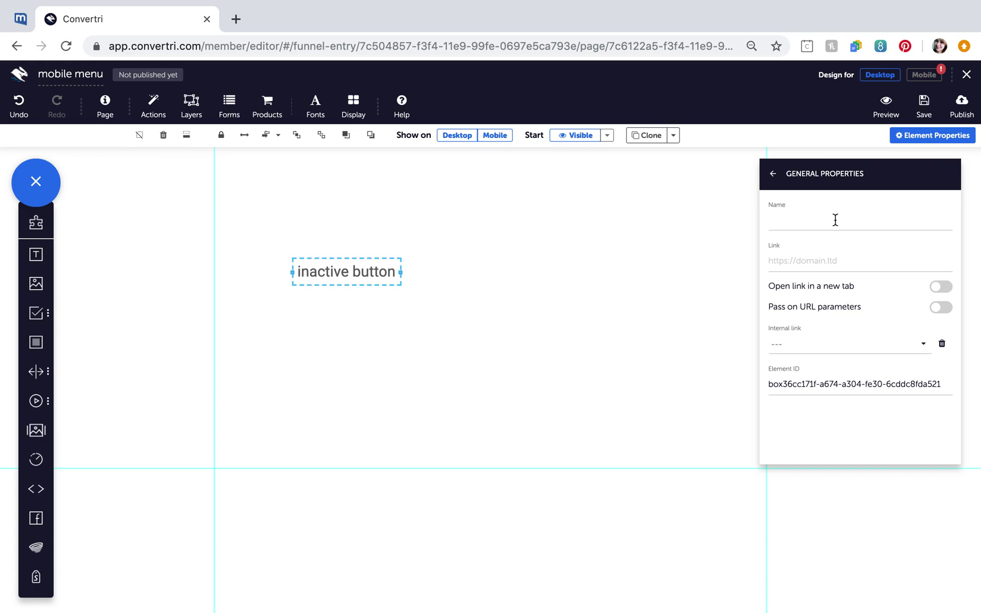
{"action": "left_click", "coordinate": [836, 219]}
{"action": "type", "text": "Button 1 Inactive"}
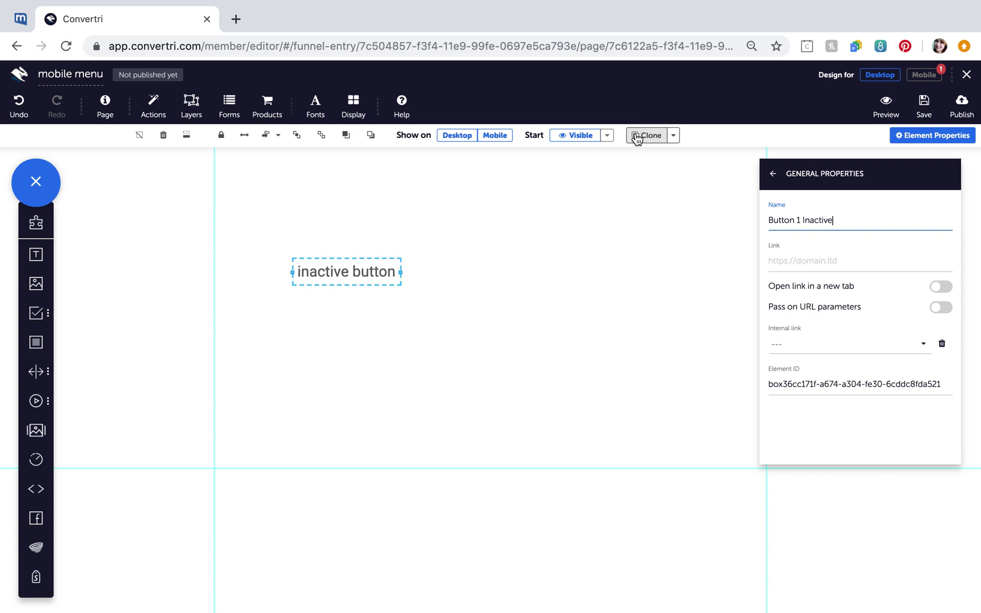
- Set it to start visible and place a copy to its right
{"action": "left_click", "coordinate": [607, 135]}
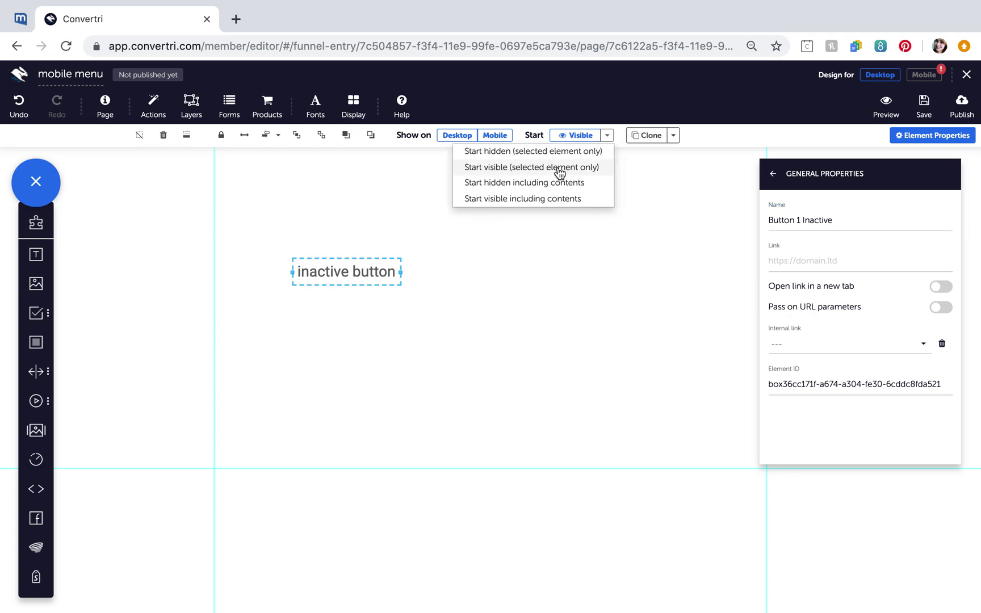
{"action": "left_click", "coordinate": [560, 172]}
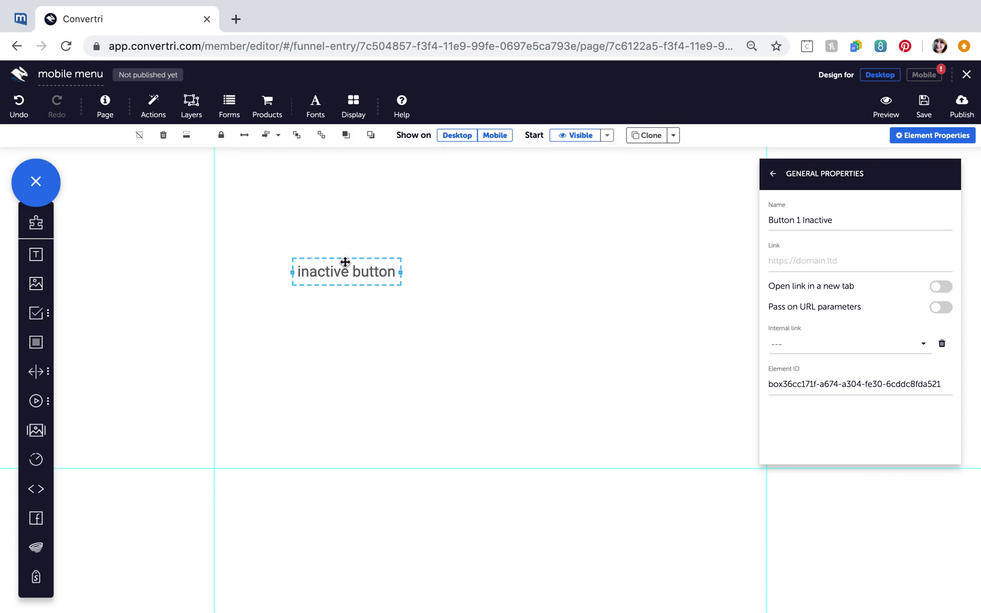
{"action": "left_click_drag", "start_coordinate": [345, 262], "coordinate": [464, 261]}
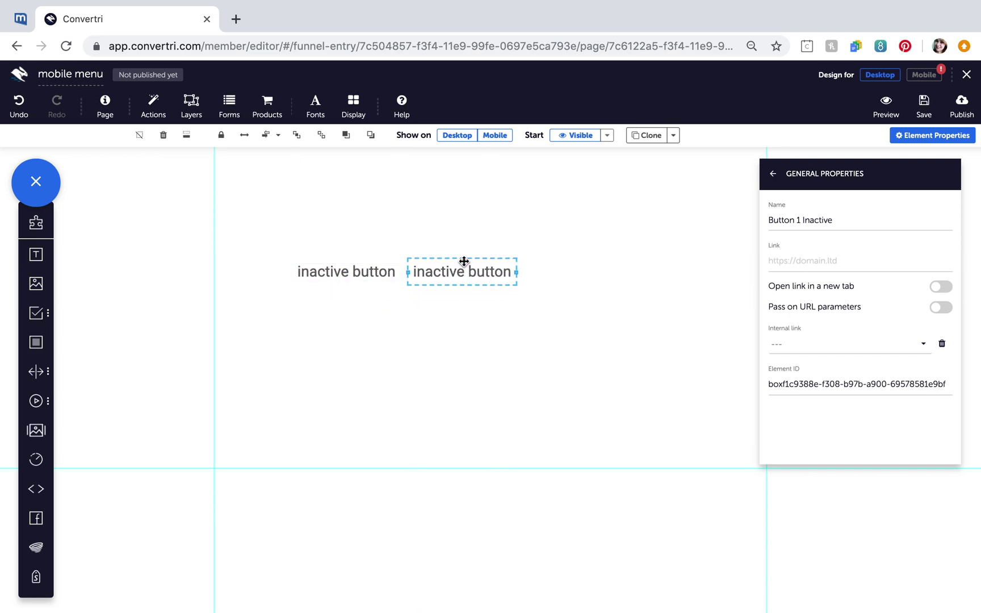
- Rename the copy 'Button 1 Active' and change its text to 'active button'
{"action": "left_click", "coordinate": [798, 220]}
{"action": "type", "text": "1"}
{"action": "double_click", "coordinate": [815, 220]}
{"action": "type", "text": "Active"}
{"action": "double_click", "coordinate": [449, 271]}
{"action": "type", "text": "a"}
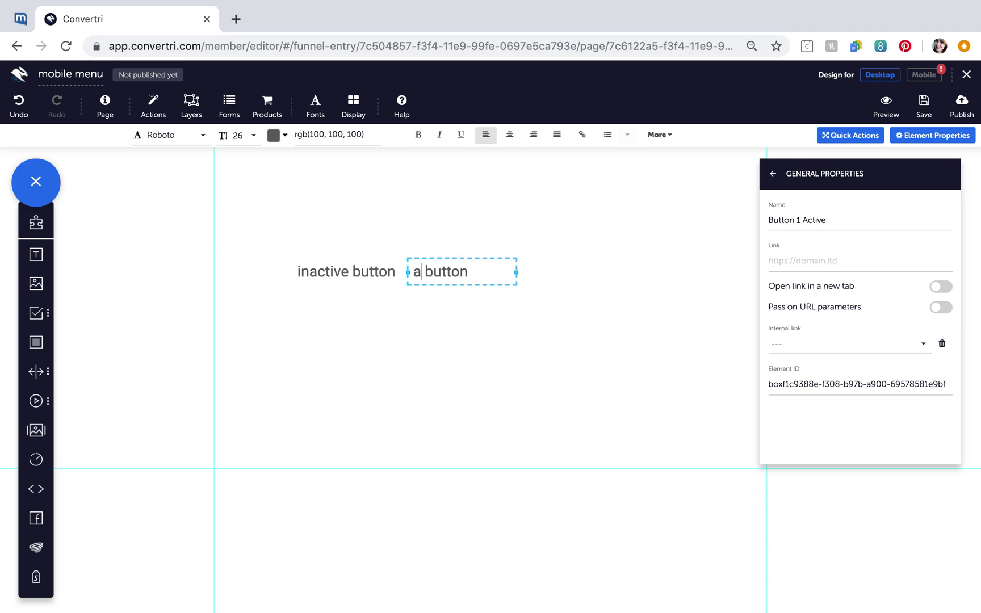
{"action": "type", "text": "ctive"}
- Colour the 'active button' text a bright green
{"action": "triple_click", "coordinate": [436, 273]}
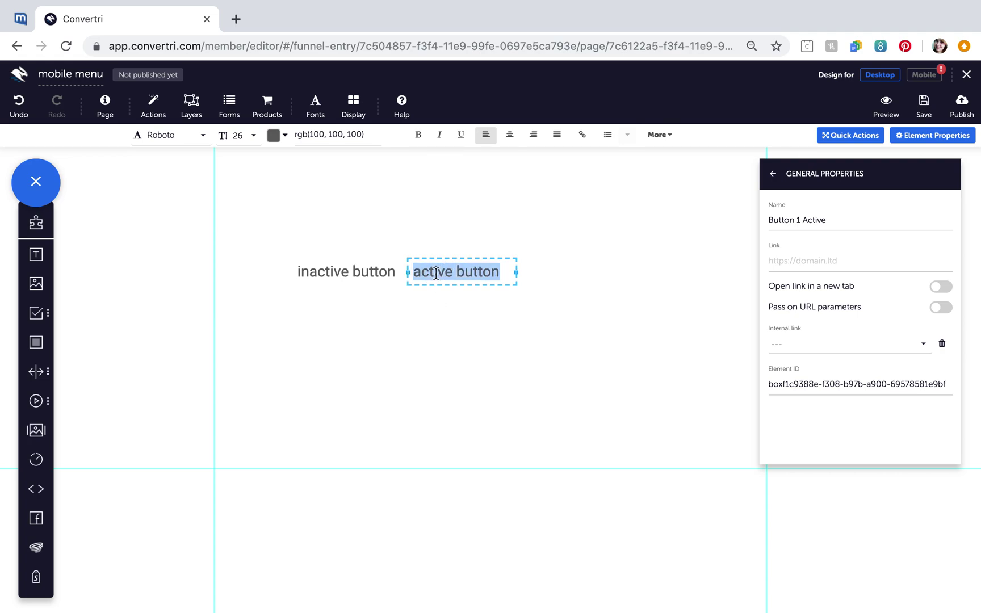
{"action": "left_click", "coordinate": [277, 136]}
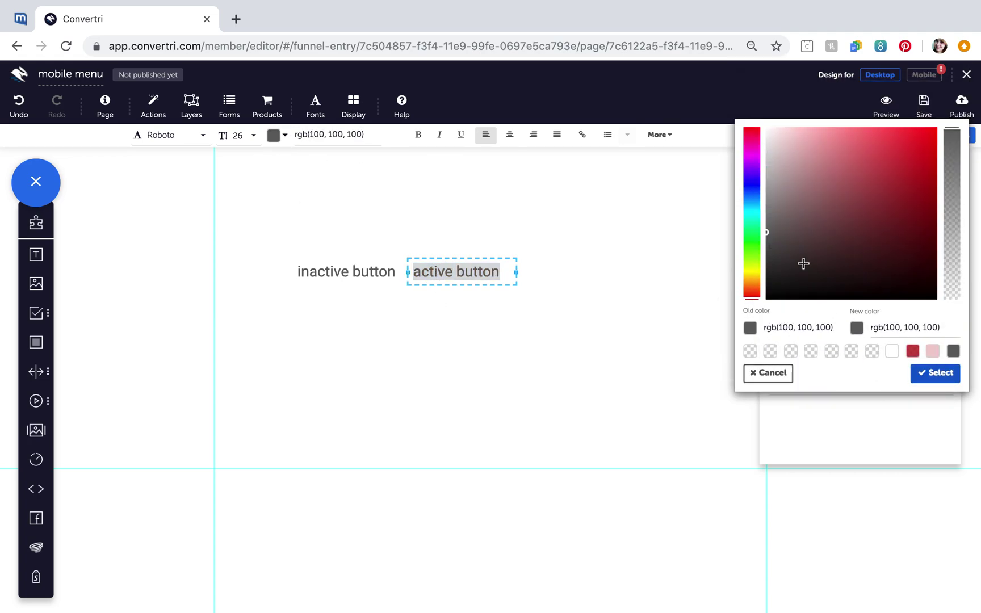
{"action": "left_click", "coordinate": [752, 244]}
{"action": "left_click_drag", "start_coordinate": [798, 205], "coordinate": [839, 232]}
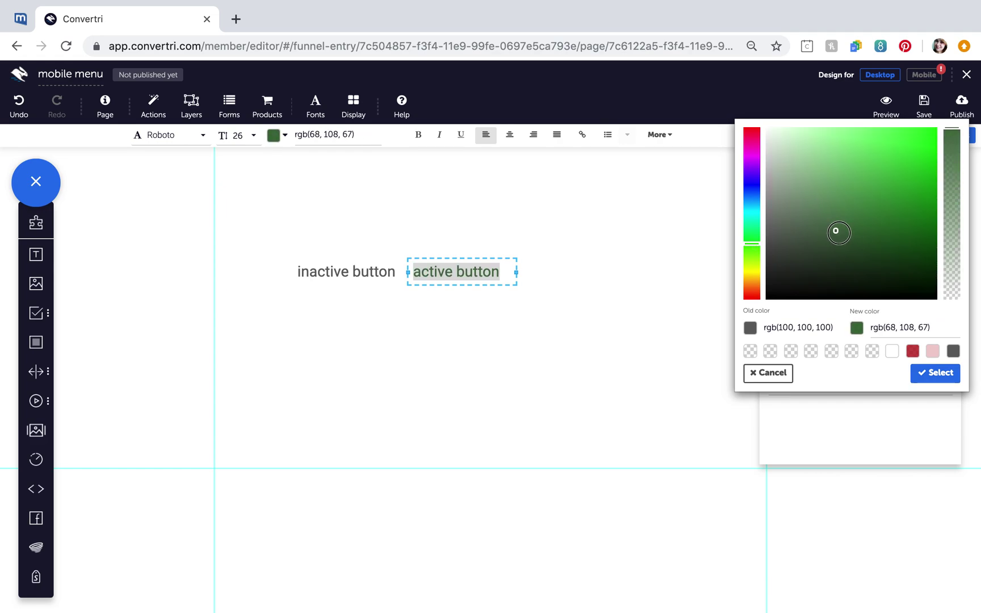
{"action": "left_click", "coordinate": [578, 362]}
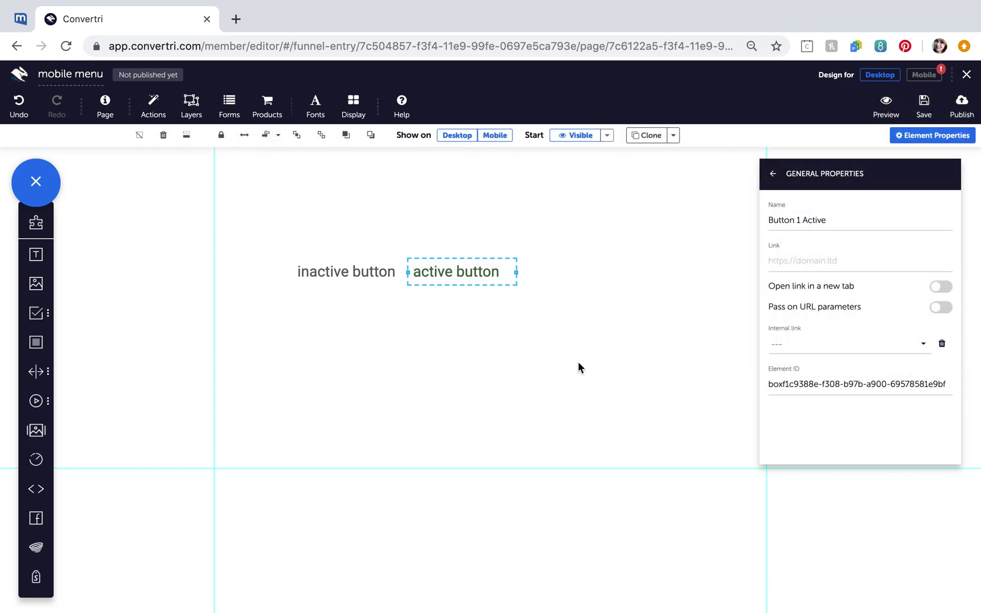
{"action": "triple_click", "coordinate": [430, 268]}
{"action": "left_click", "coordinate": [273, 136]}
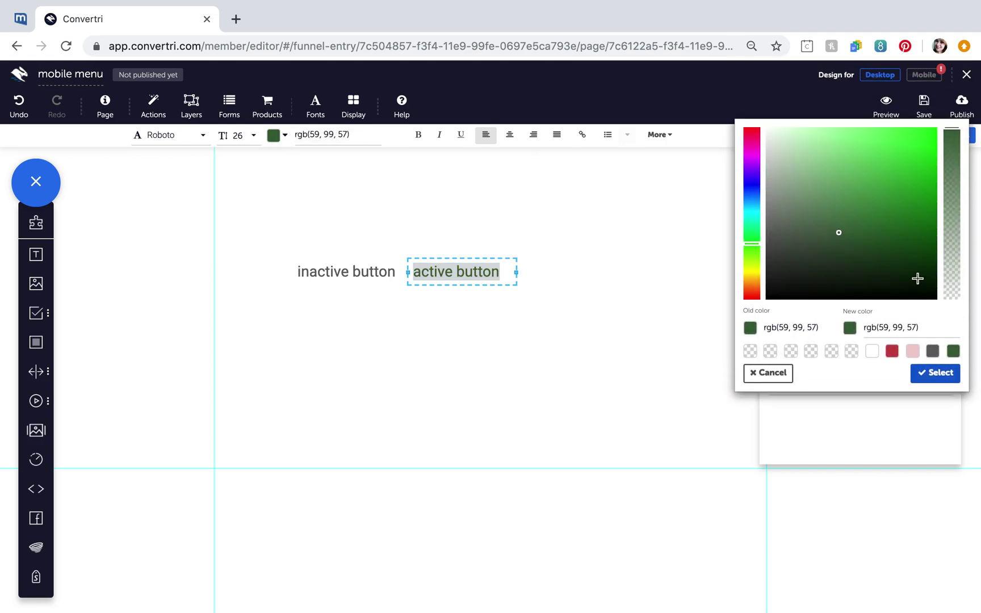
{"action": "left_click", "coordinate": [897, 188]}
{"action": "left_click", "coordinate": [632, 327]}
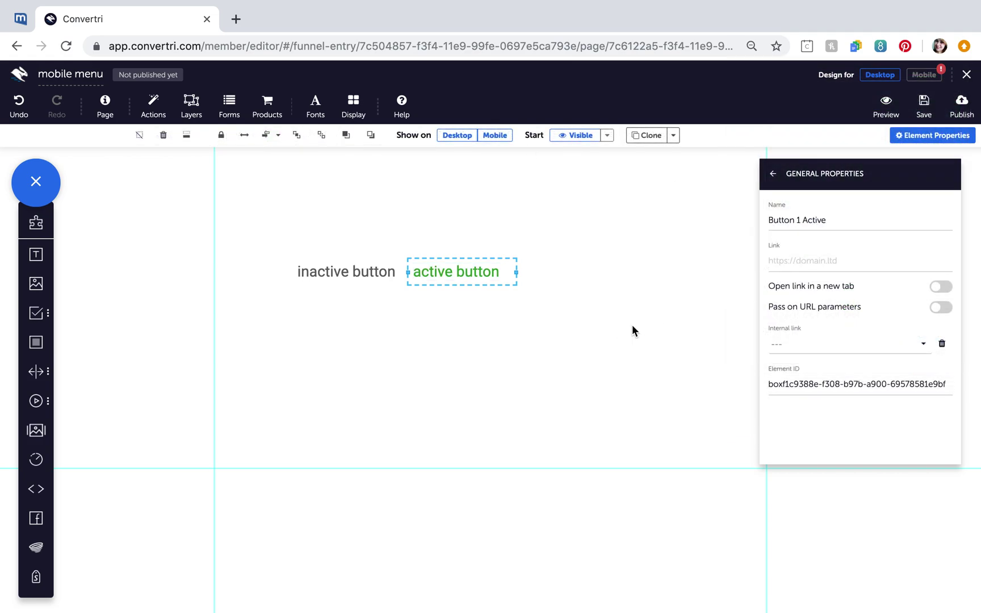
{"action": "left_click", "coordinate": [602, 333]}
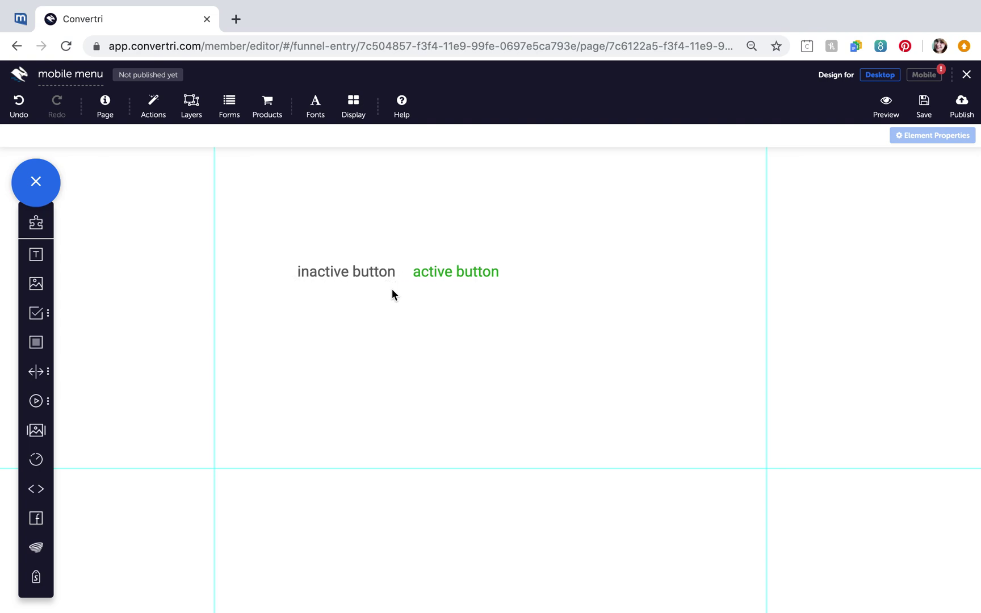
- Set Button 1 Active to start hidden (selected element only)
{"action": "left_click", "coordinate": [420, 272]}
{"action": "left_click", "coordinate": [432, 266]}
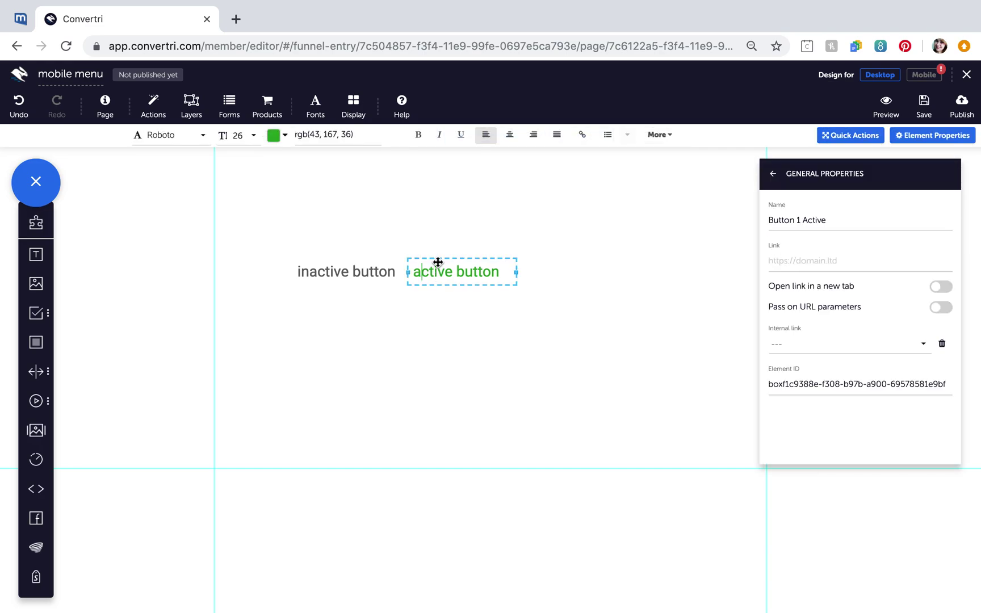
{"action": "left_click", "coordinate": [607, 136]}
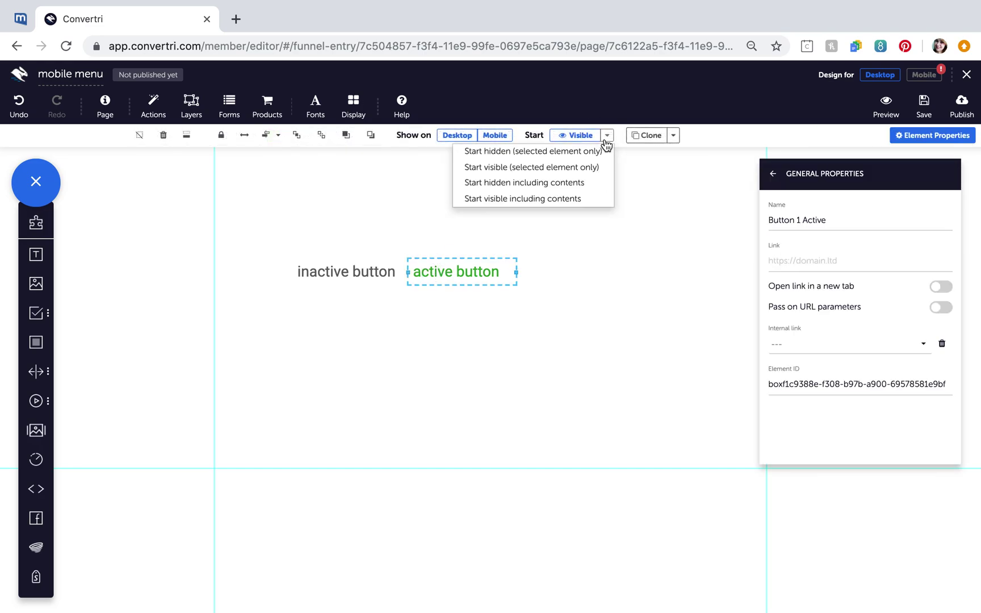
{"action": "left_click", "coordinate": [545, 154]}
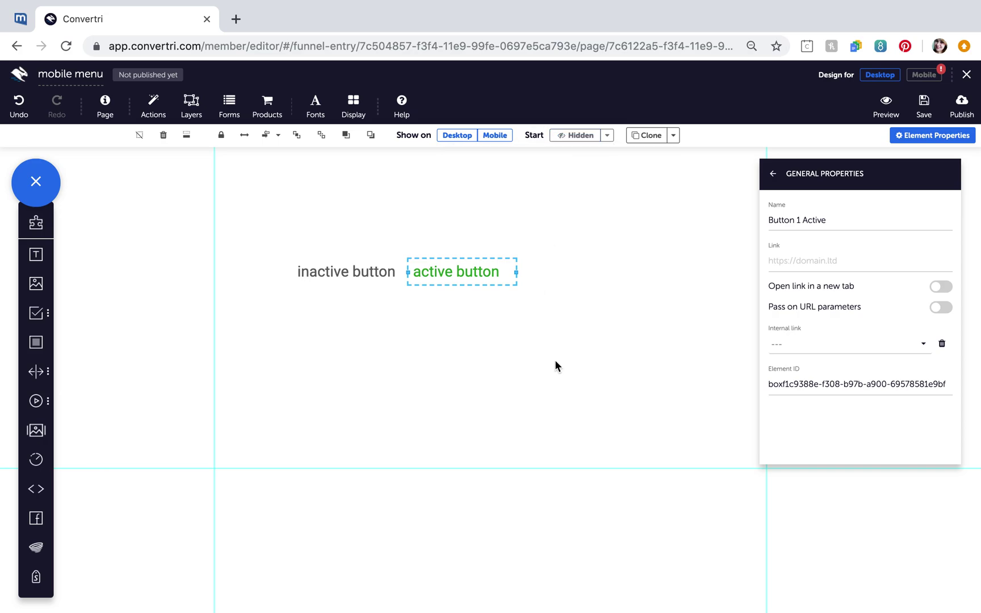
{"action": "left_click", "coordinate": [560, 389]}
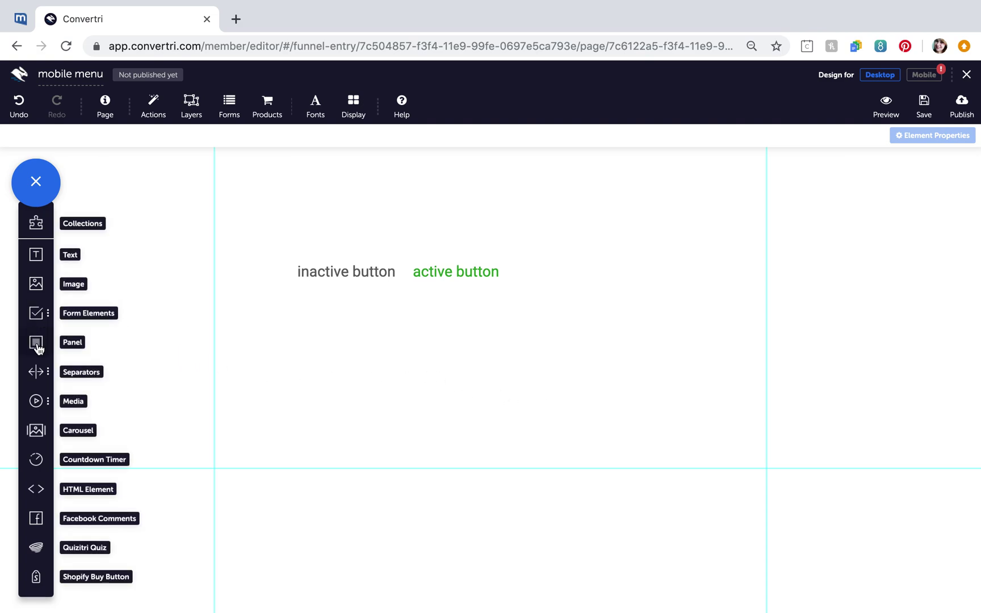
- Add a grey panel below the two buttons, sized as a narrow, tall box
{"action": "left_click_drag", "start_coordinate": [38, 348], "coordinate": [399, 320]}
{"action": "left_click_drag", "start_coordinate": [544, 214], "coordinate": [474, 357]}
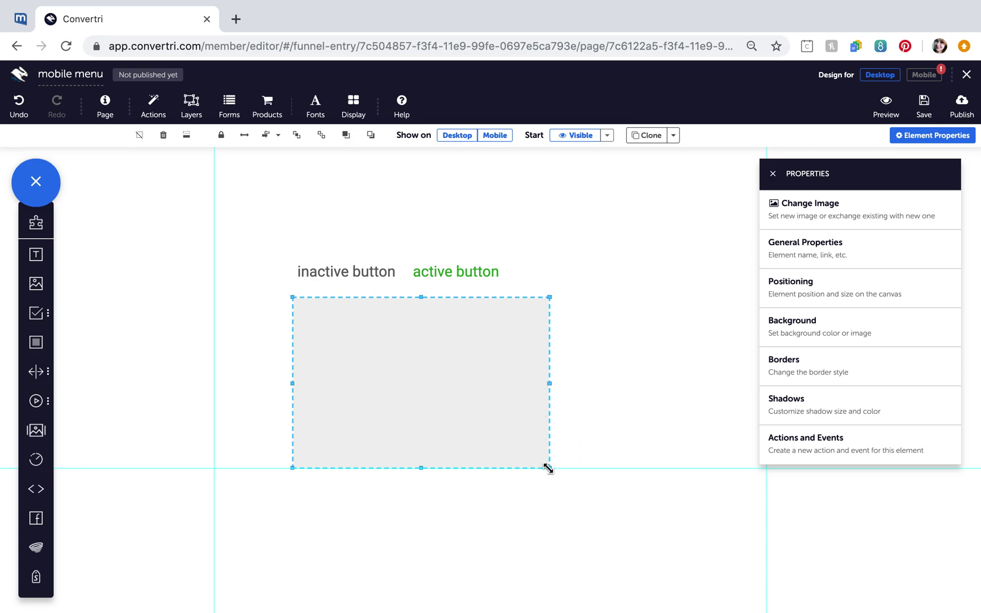
{"action": "left_click_drag", "start_coordinate": [548, 467], "coordinate": [404, 511]}
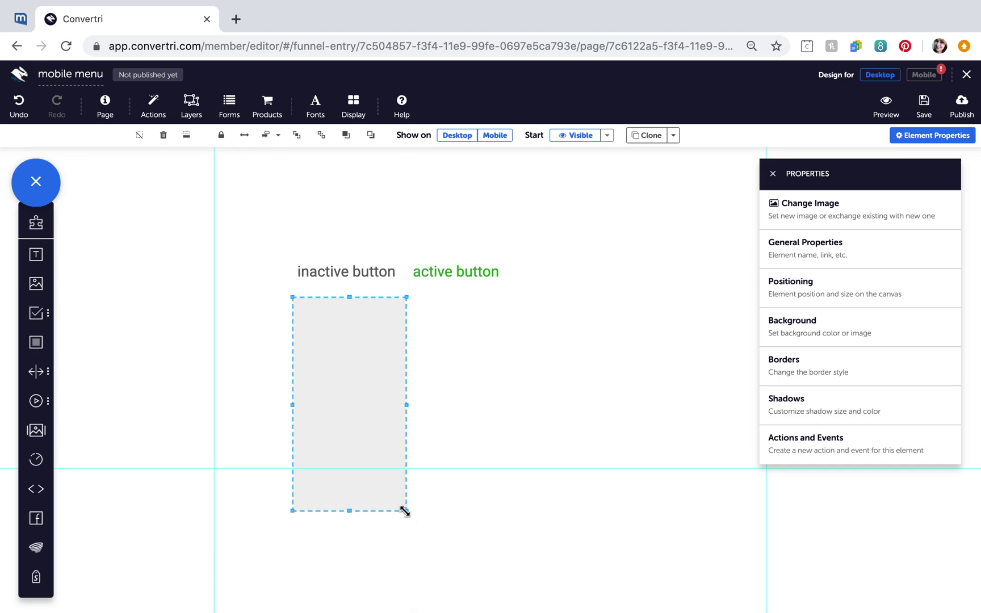
- Add stacked text links reading 'link 1', 'link 2' and 'link 3' inside the panel
{"action": "left_click", "coordinate": [36, 257]}
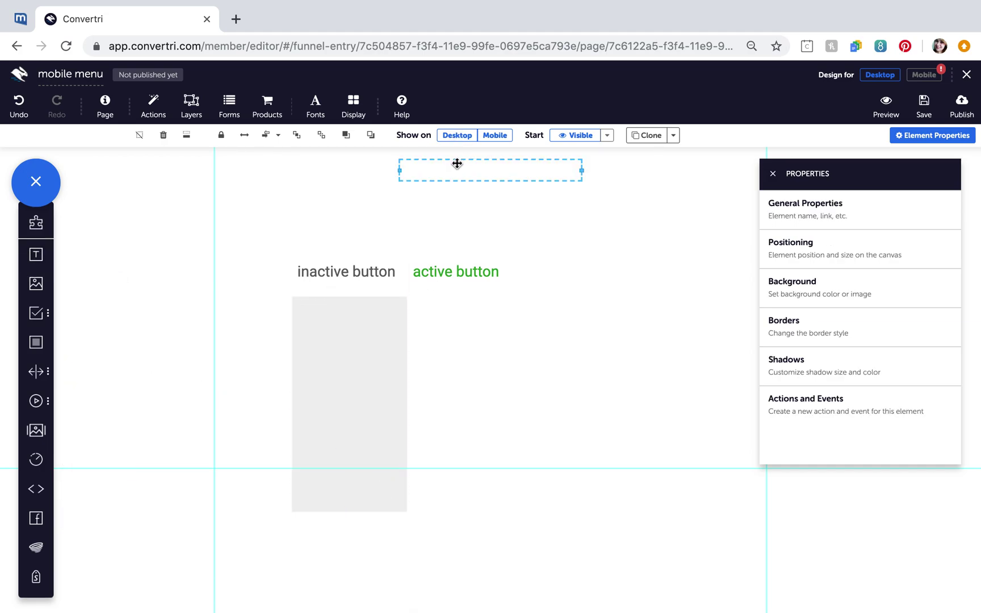
{"action": "left_click_drag", "start_coordinate": [457, 165], "coordinate": [373, 316]}
{"action": "left_click", "coordinate": [372, 313]}
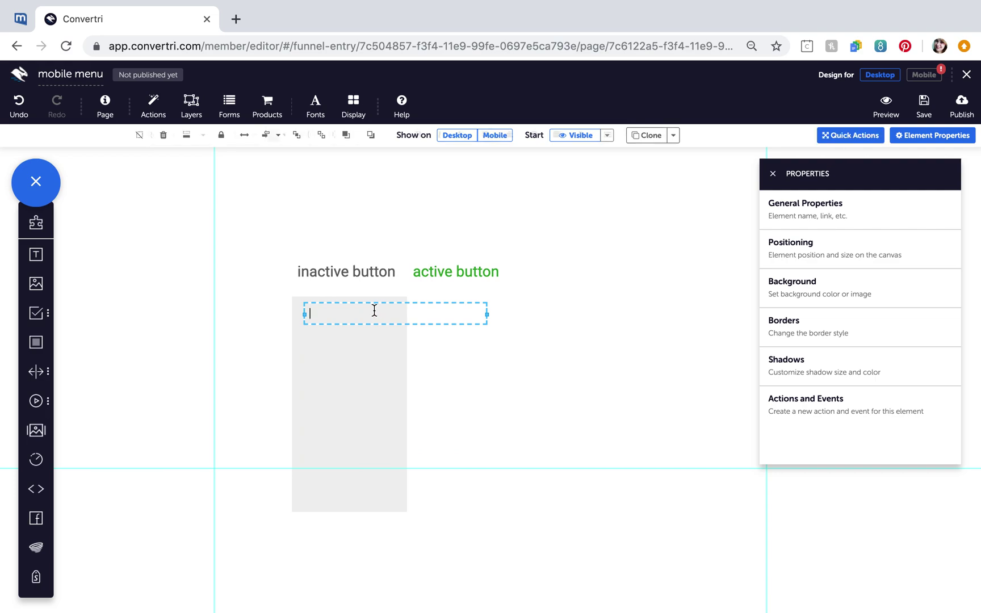
{"action": "type", "text": "link 1"}
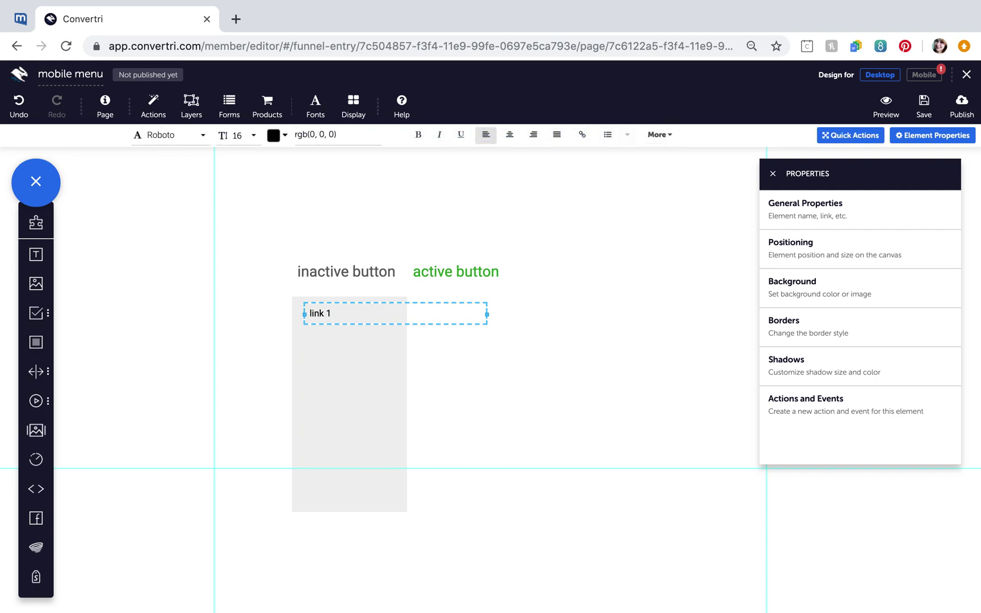
{"action": "left_click_drag", "start_coordinate": [487, 314], "coordinate": [340, 334]}
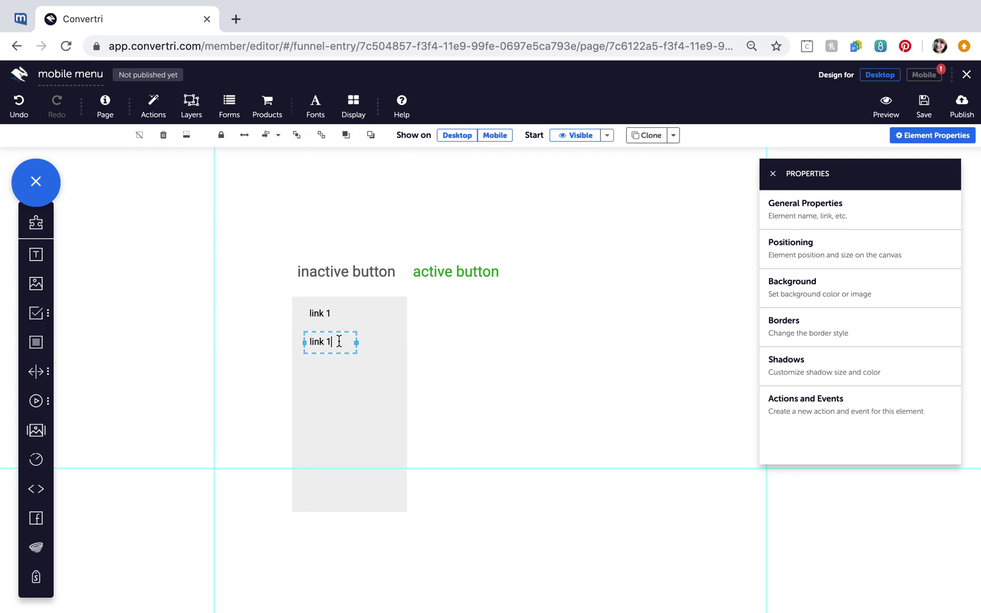
{"action": "double_click", "coordinate": [339, 339]}
{"action": "key", "text": "BackSpace"}
{"action": "type", "text": "2"}
{"action": "left_click_drag", "start_coordinate": [336, 334], "coordinate": [335, 362]}
{"action": "double_click", "coordinate": [330, 369]}
{"action": "key", "text": "BackSpace"}
{"action": "type", "text": "3"}
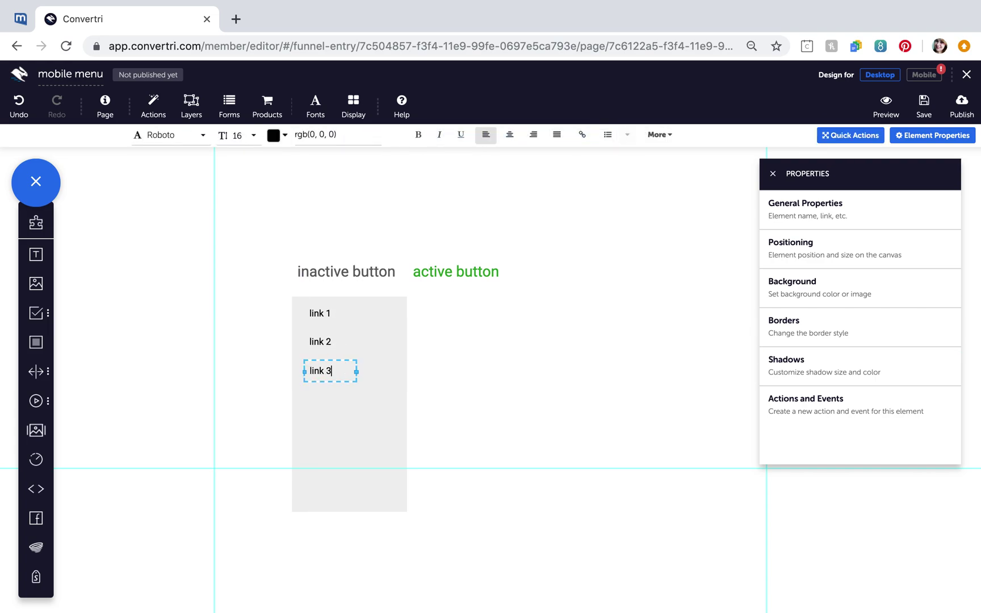
- Align the grey menu box under the inactive button
{"action": "left_click", "coordinate": [355, 425]}
{"action": "mouse_move", "coordinate": [354, 425]}
{"action": "left_mouse_down"}
{"action": "mouse_move", "coordinate": [365, 419]}
{"action": "mouse_move", "coordinate": [361, 430]}
{"action": "left_mouse_up"}
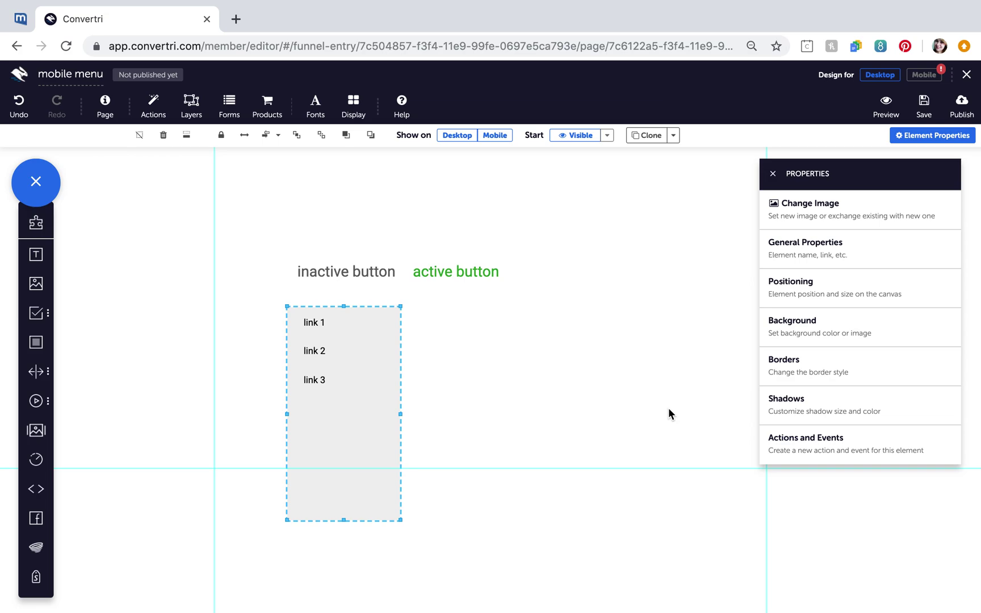
{"action": "left_click", "coordinate": [829, 245]}
- Name the grey link box 'menu 1'
{"action": "left_click", "coordinate": [804, 224]}
{"action": "type", "text": "menu 1"}
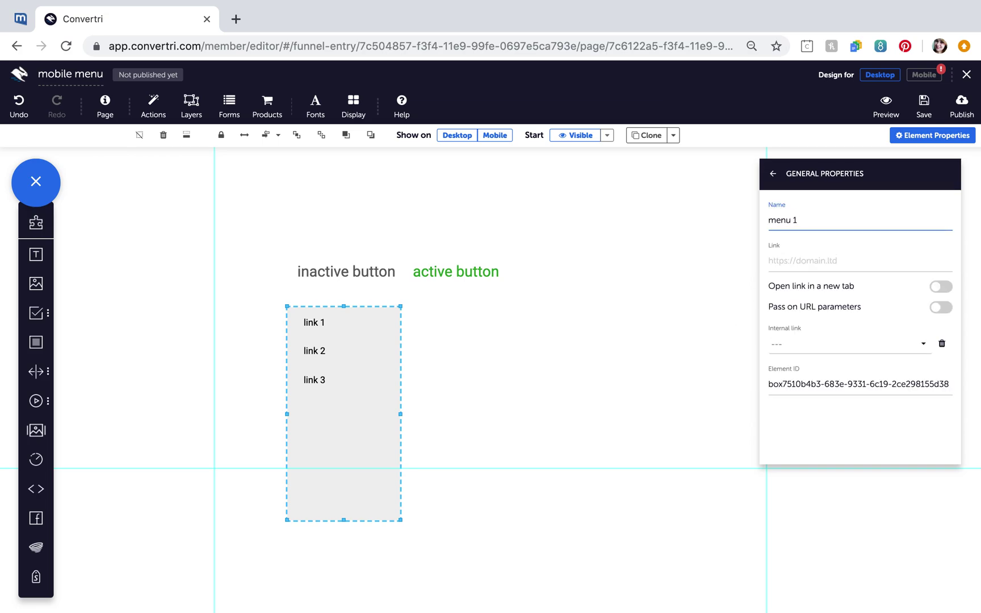
{"action": "left_click", "coordinate": [358, 450]}
- Set 'menu 1' to start hidden including contents
{"action": "left_click", "coordinate": [607, 138]}
{"action": "left_click", "coordinate": [524, 185]}
{"action": "left_click", "coordinate": [347, 259]}
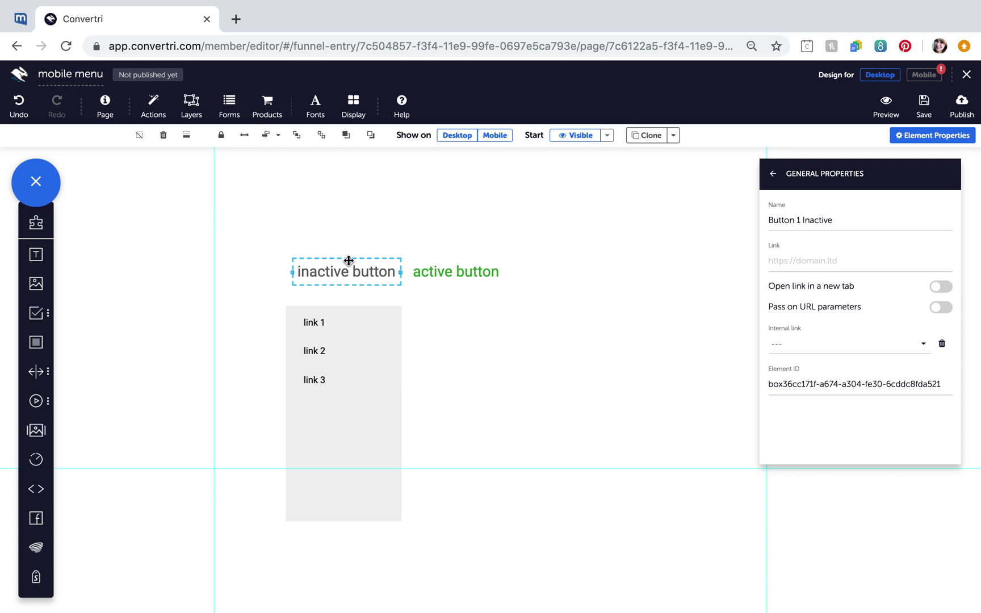
- Add an On click 'Show target' action on the inactive button targeting Button 1 Active
{"action": "left_click", "coordinate": [773, 174]}
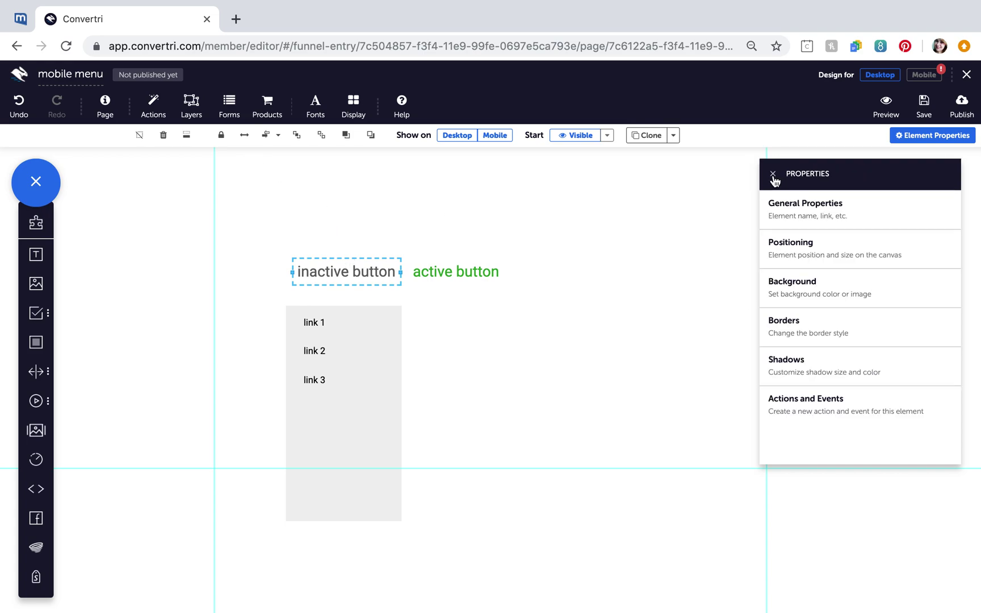
{"action": "left_click", "coordinate": [835, 403]}
{"action": "left_click", "coordinate": [841, 451]}
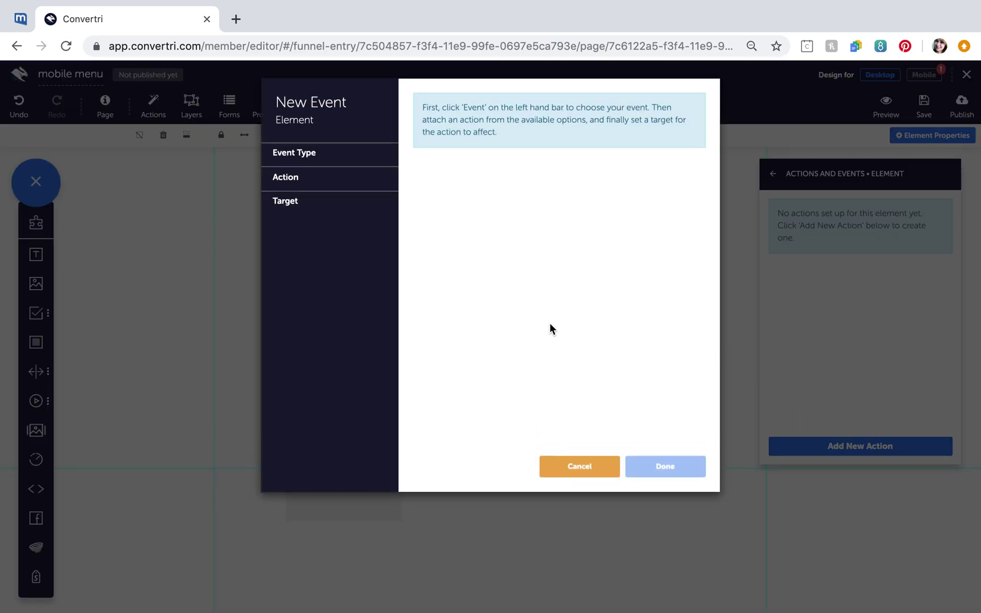
{"action": "left_click", "coordinate": [329, 154]}
{"action": "left_click", "coordinate": [322, 178]}
{"action": "left_click", "coordinate": [444, 146]}
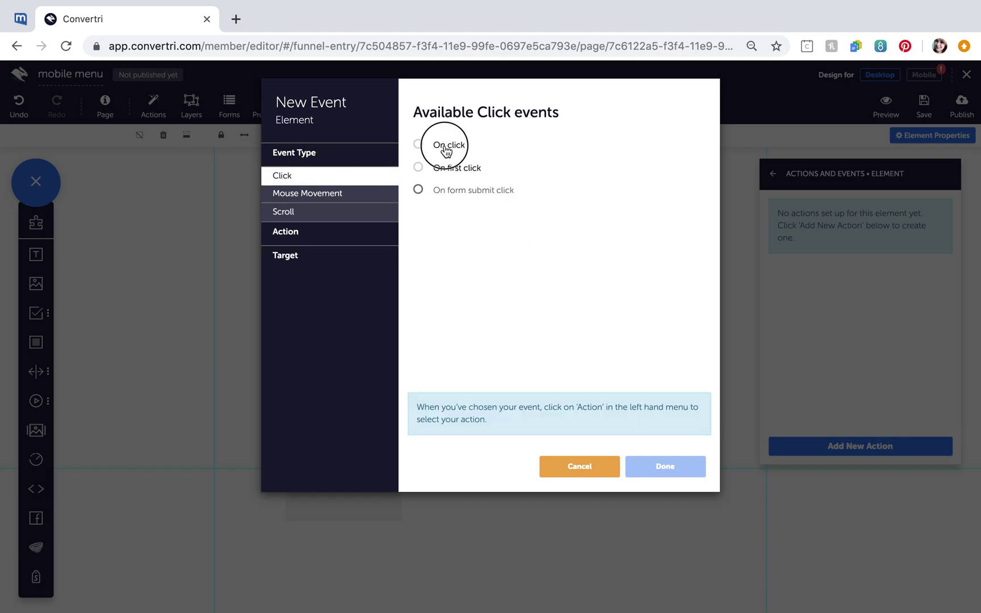
{"action": "left_click", "coordinate": [346, 238]}
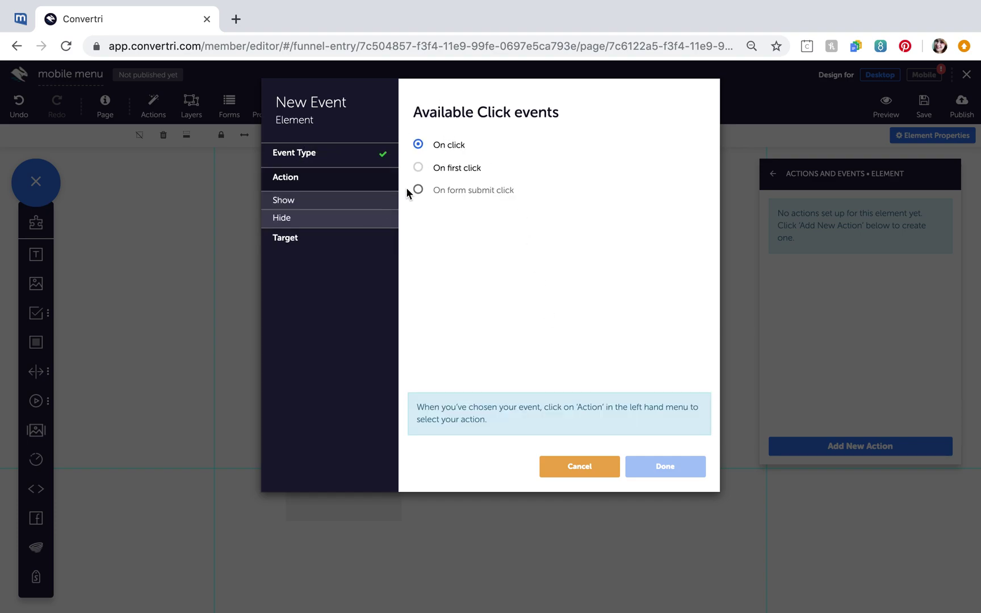
{"action": "left_click", "coordinate": [332, 202]}
{"action": "left_click", "coordinate": [436, 147]}
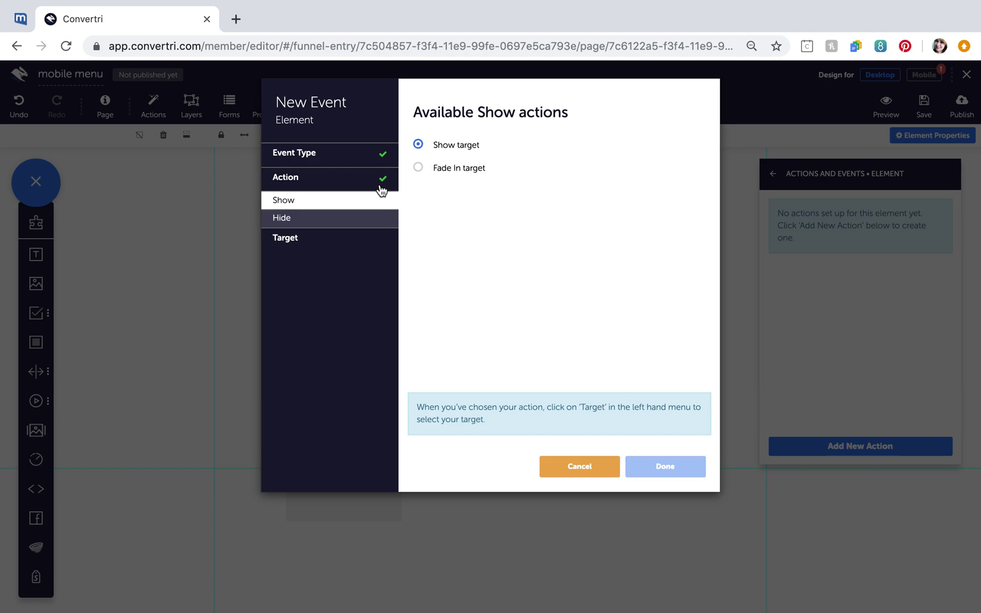
{"action": "left_click", "coordinate": [319, 238]}
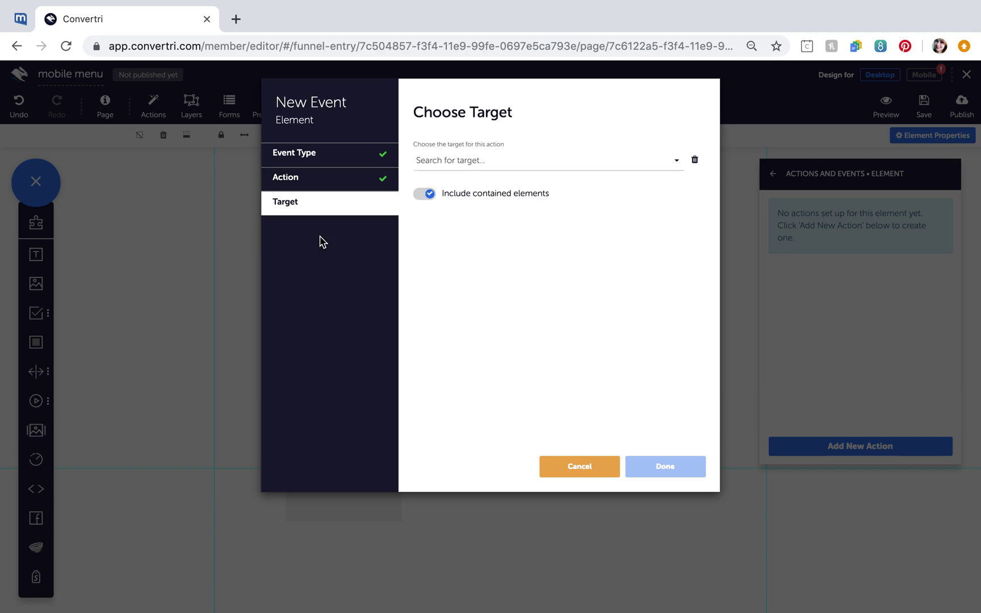
{"action": "left_click", "coordinate": [465, 160]}
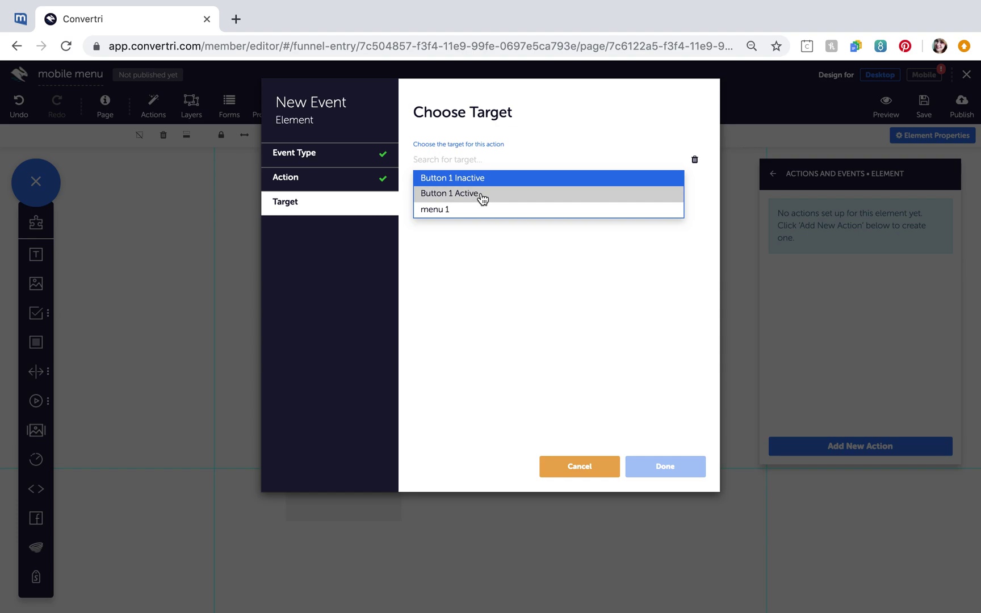
{"action": "left_click", "coordinate": [481, 195]}
{"action": "left_click", "coordinate": [662, 468]}
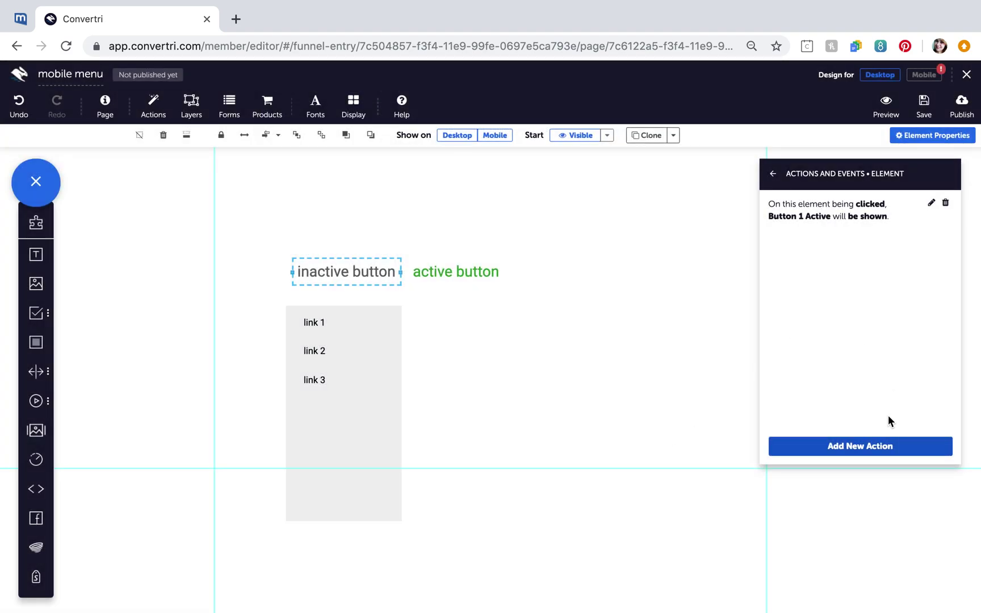
- Add a second On click 'Show target' action on the inactive button targeting menu 1
{"action": "left_click", "coordinate": [880, 456]}
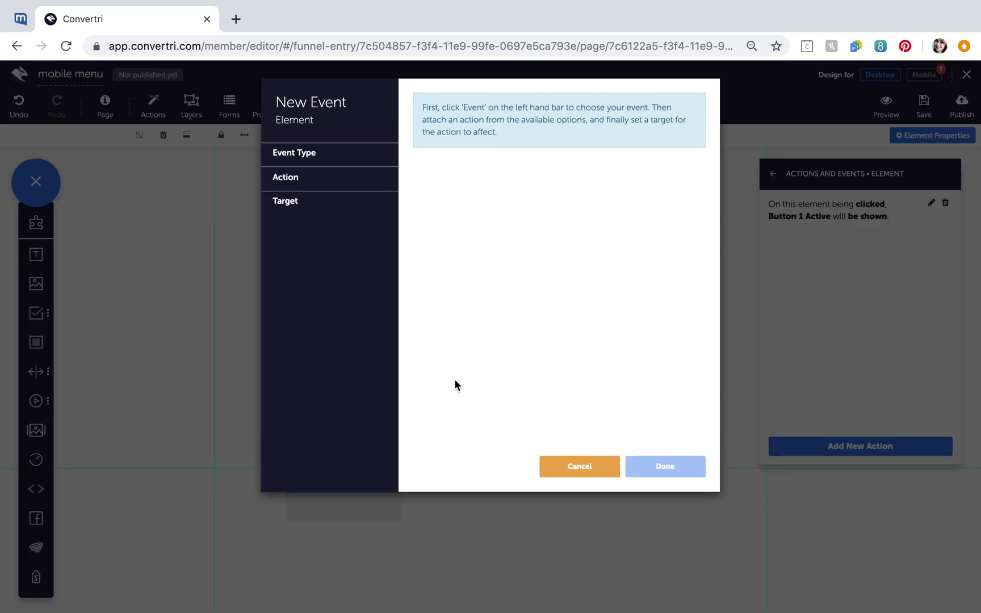
{"action": "left_click", "coordinate": [324, 153]}
{"action": "left_click", "coordinate": [322, 176]}
{"action": "left_click", "coordinate": [436, 145]}
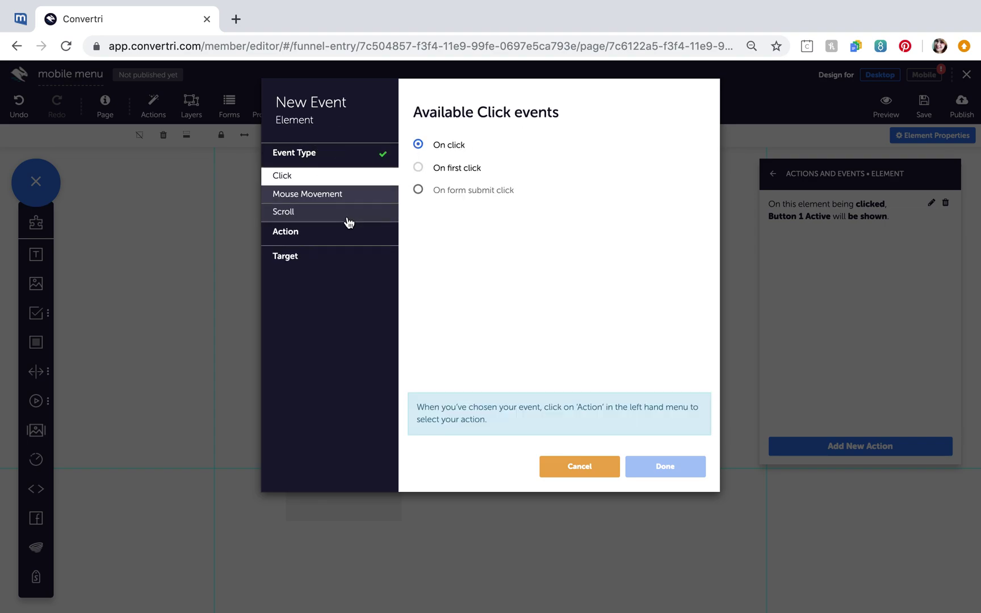
{"action": "left_click", "coordinate": [336, 232]}
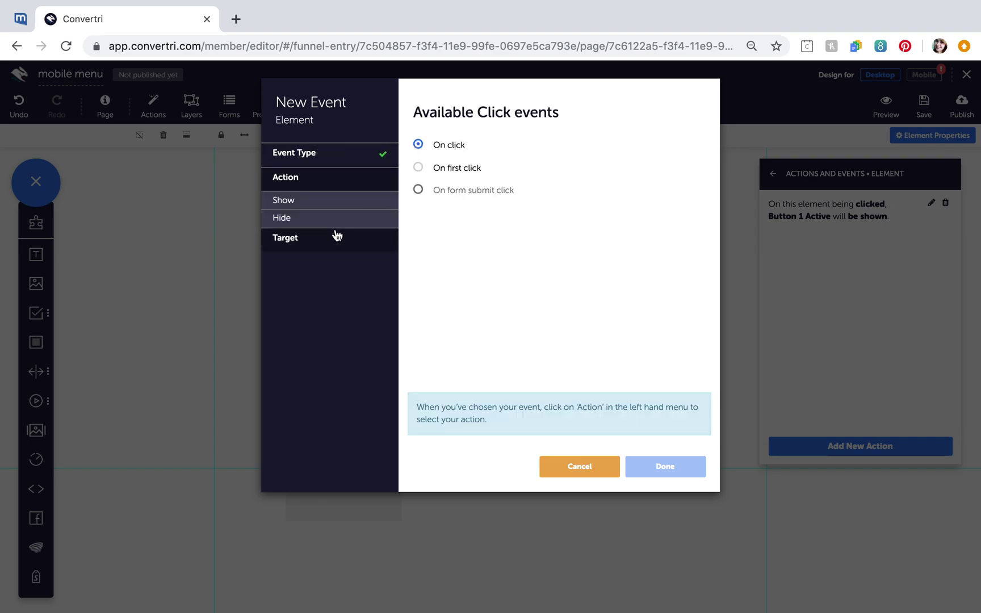
{"action": "left_click", "coordinate": [324, 199]}
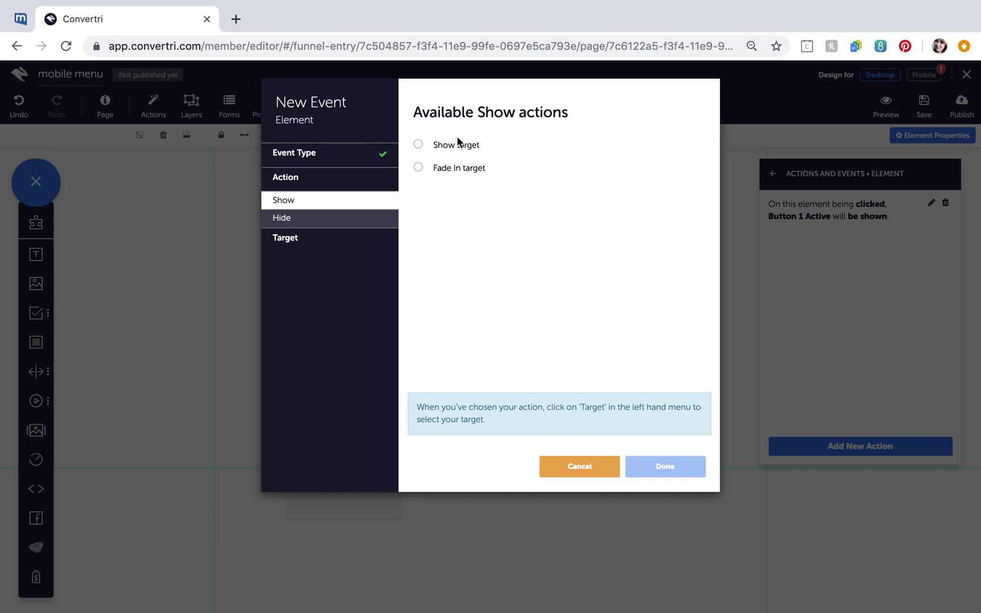
{"action": "left_click", "coordinate": [453, 145]}
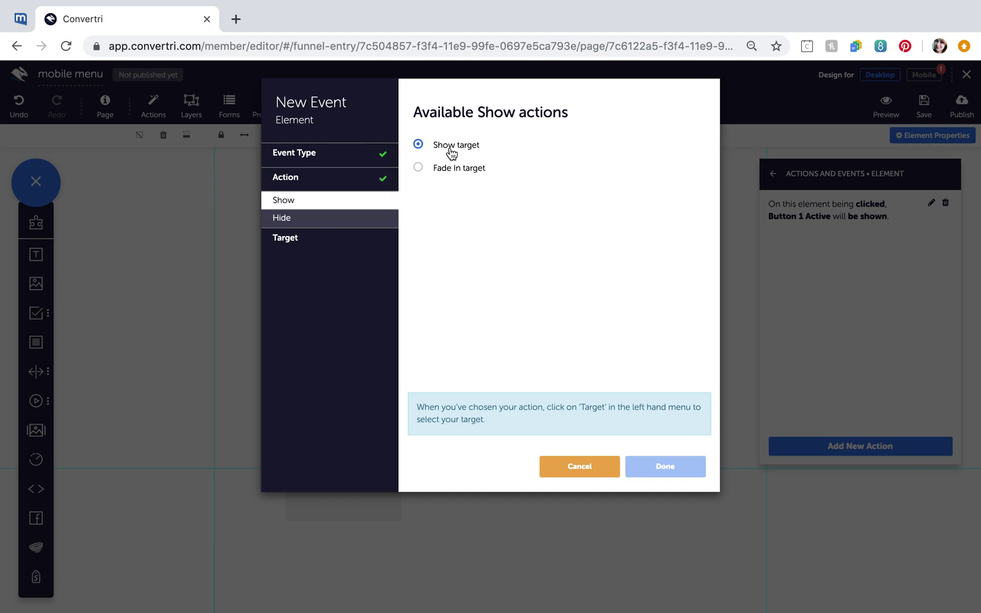
{"action": "left_click", "coordinate": [332, 245]}
{"action": "left_click", "coordinate": [505, 161]}
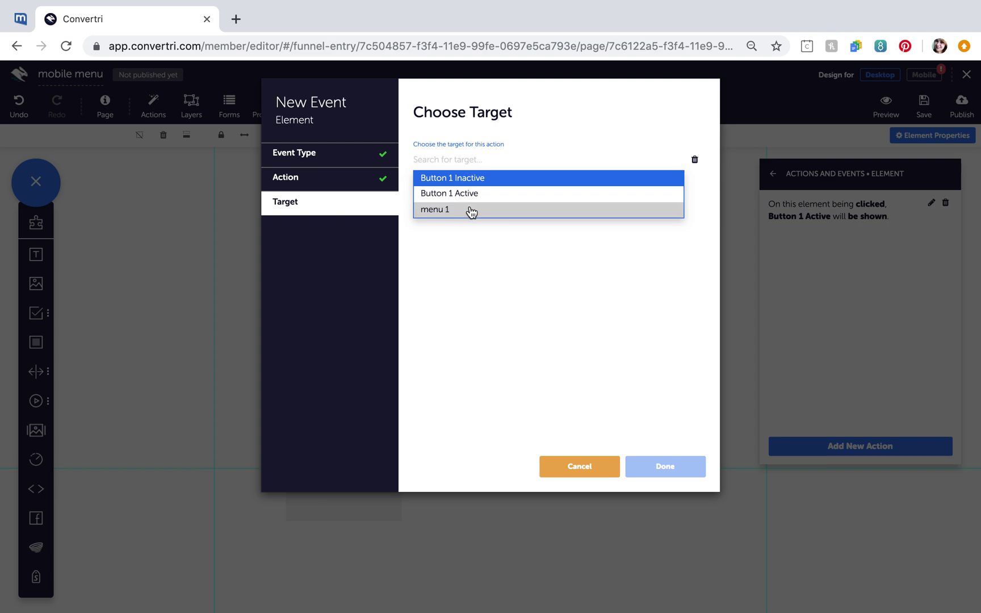
{"action": "left_click", "coordinate": [471, 210]}
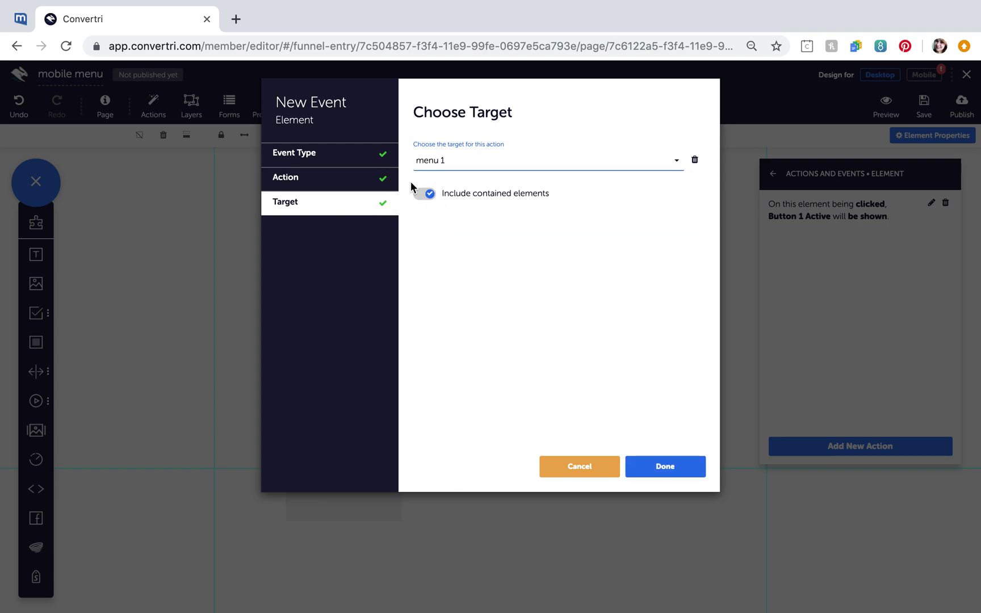
{"action": "left_click", "coordinate": [652, 469]}
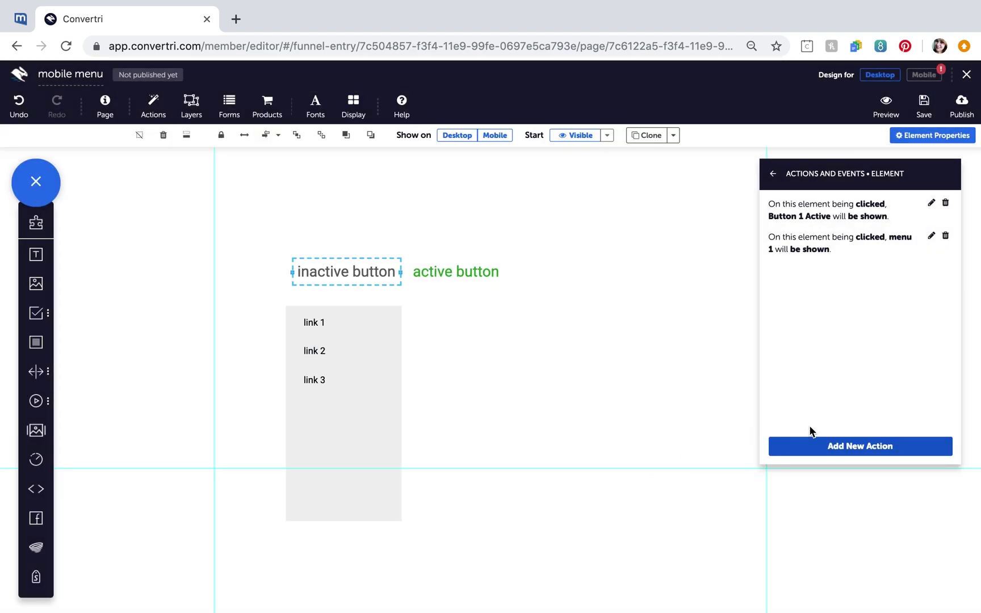
- Add a third On click 'Hide target' action on the inactive button targeting Button 1 Inactive
{"action": "left_click", "coordinate": [893, 450]}
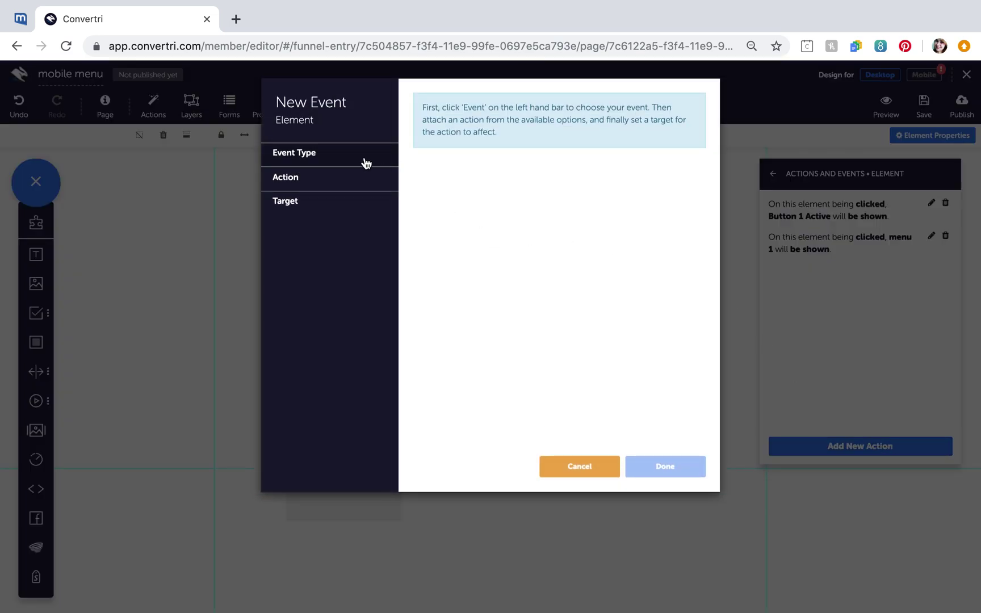
{"action": "left_click", "coordinate": [367, 163]}
{"action": "left_click", "coordinate": [322, 179]}
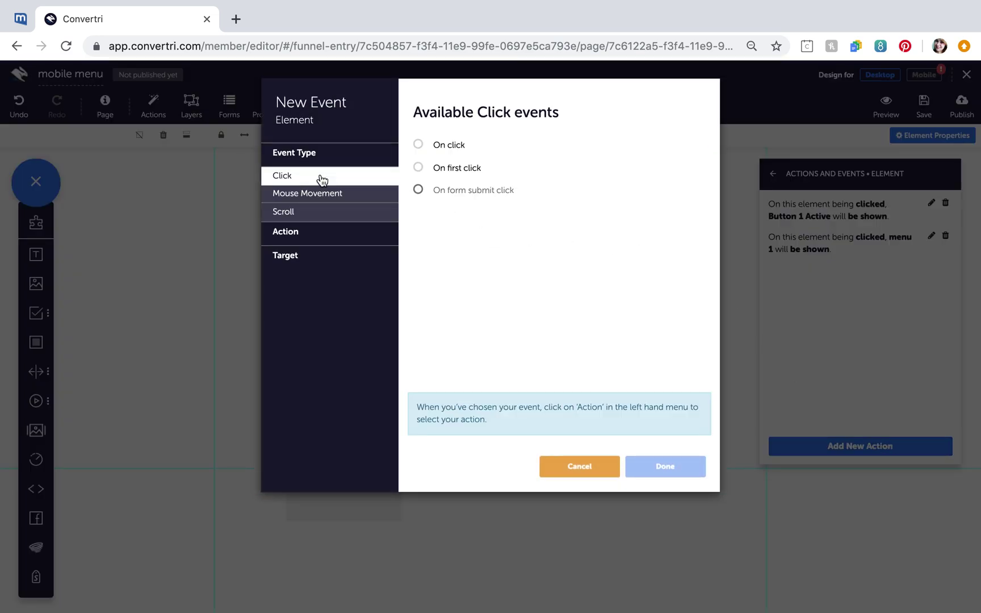
{"action": "left_click", "coordinate": [439, 147]}
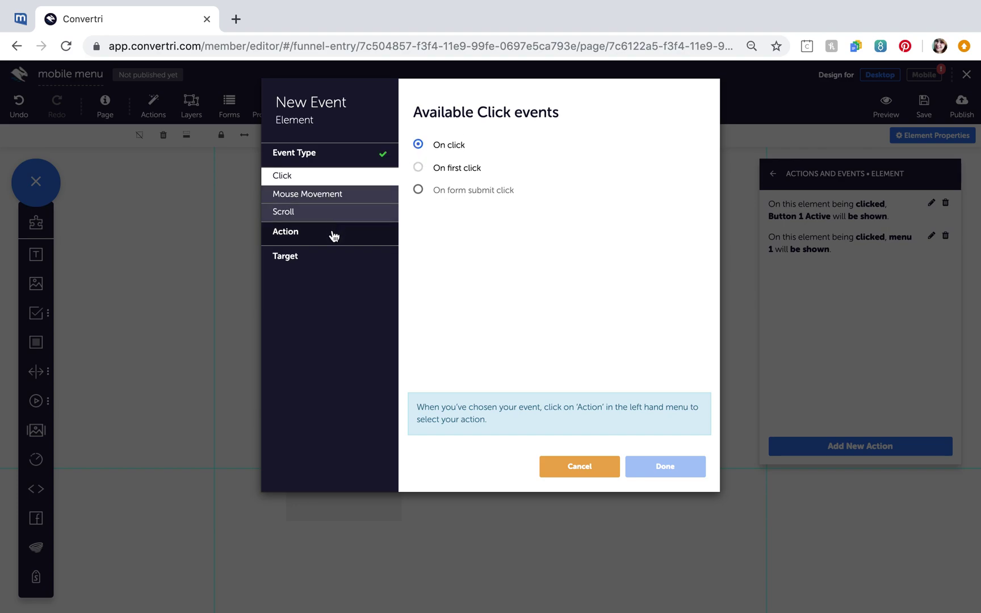
{"action": "left_click", "coordinate": [334, 234]}
{"action": "left_click", "coordinate": [343, 218]}
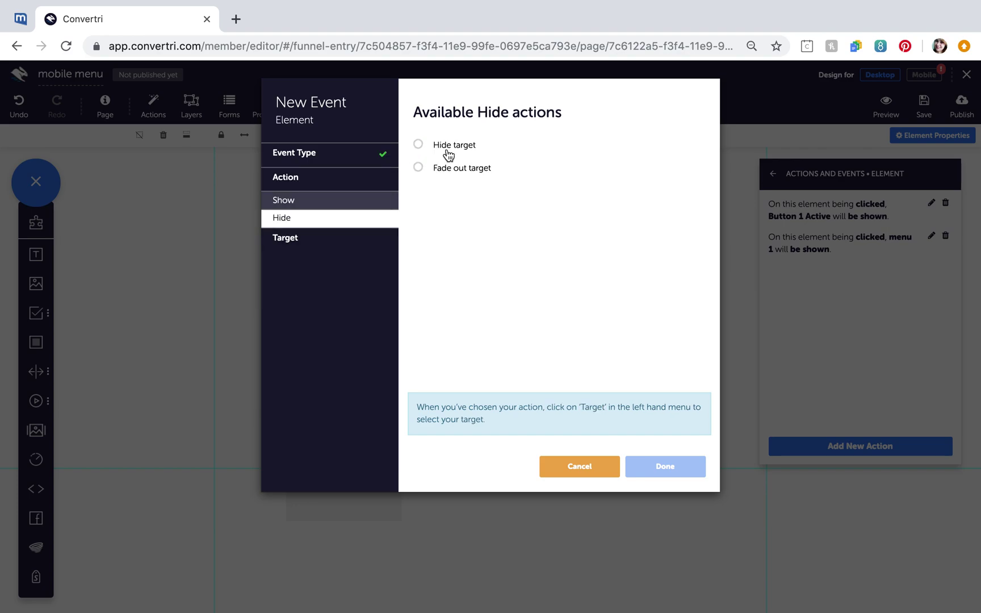
{"action": "left_click", "coordinate": [446, 147]}
{"action": "left_click", "coordinate": [292, 241]}
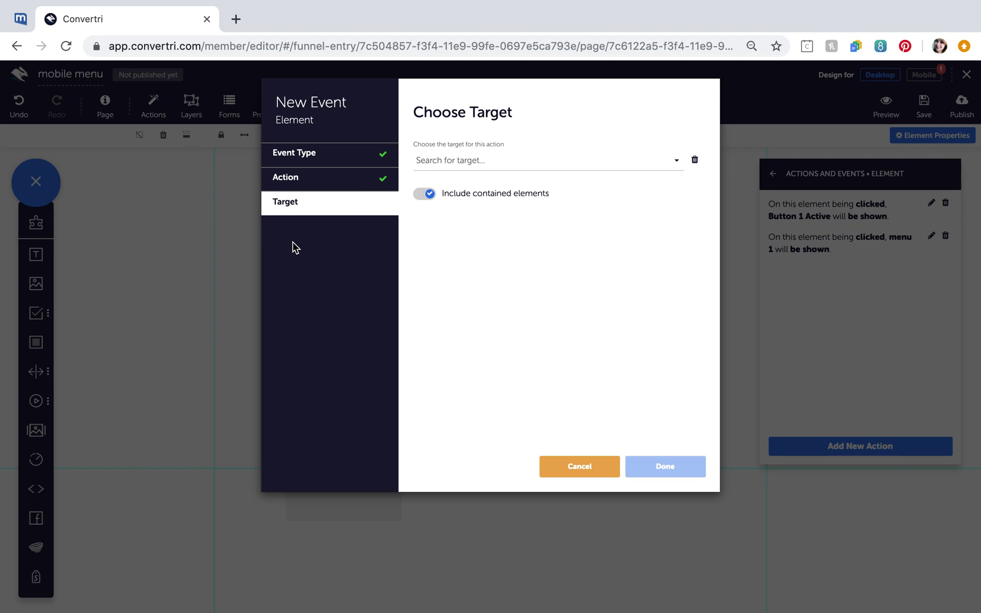
{"action": "left_click", "coordinate": [502, 159]}
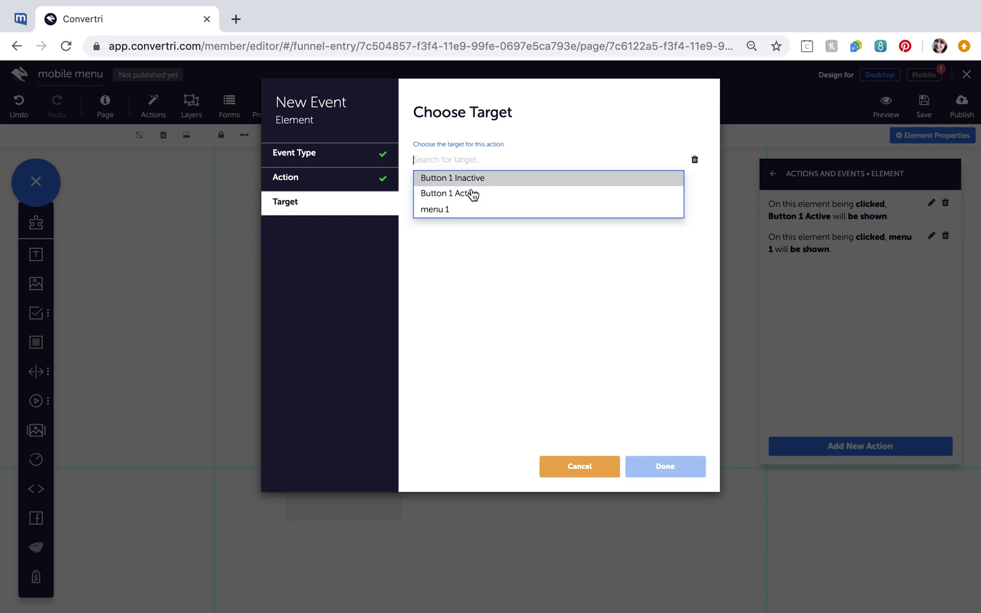
{"action": "left_click", "coordinate": [474, 179]}
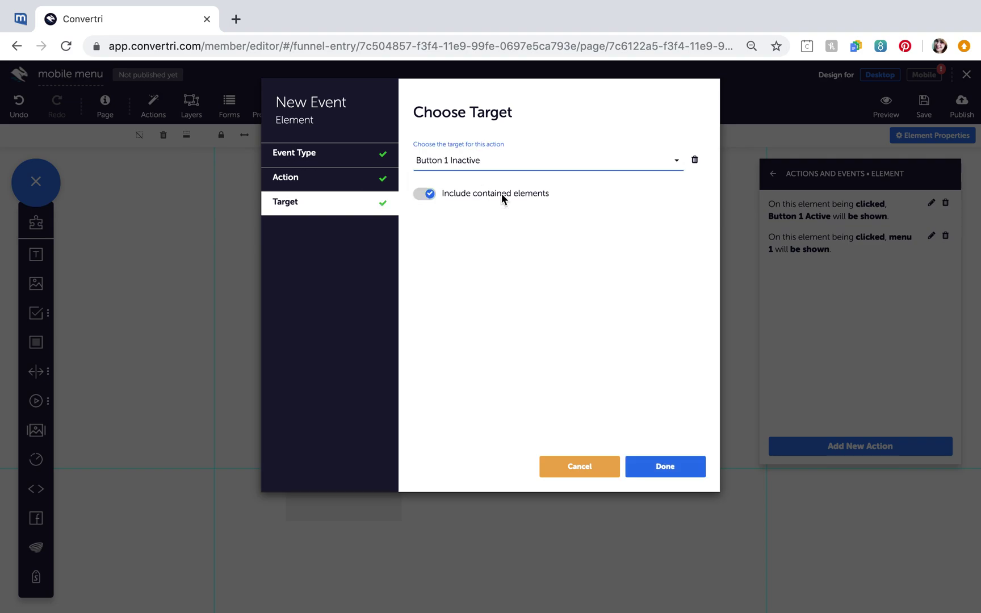
{"action": "left_click", "coordinate": [681, 474]}
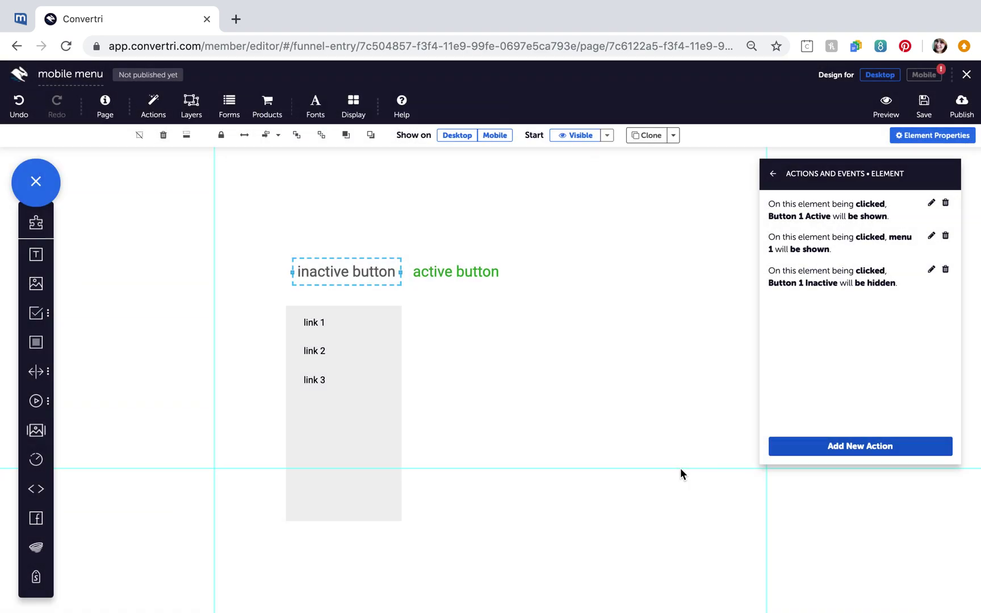
- Select the active button and give it an On click 'Hide target' action targeting menu 1
{"action": "left_click", "coordinate": [436, 266]}
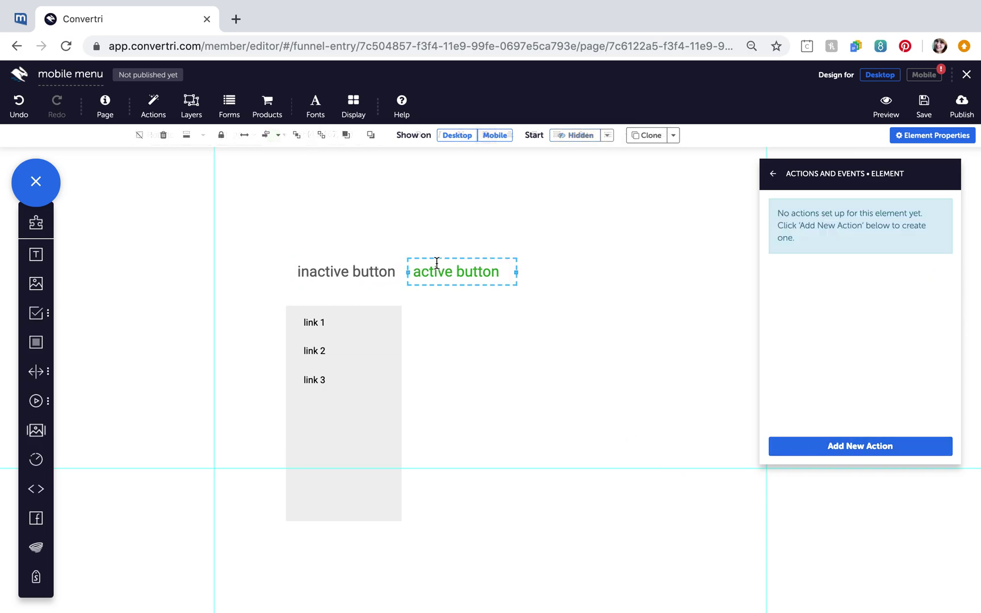
{"action": "left_click", "coordinate": [436, 263]}
{"action": "left_click", "coordinate": [435, 262]}
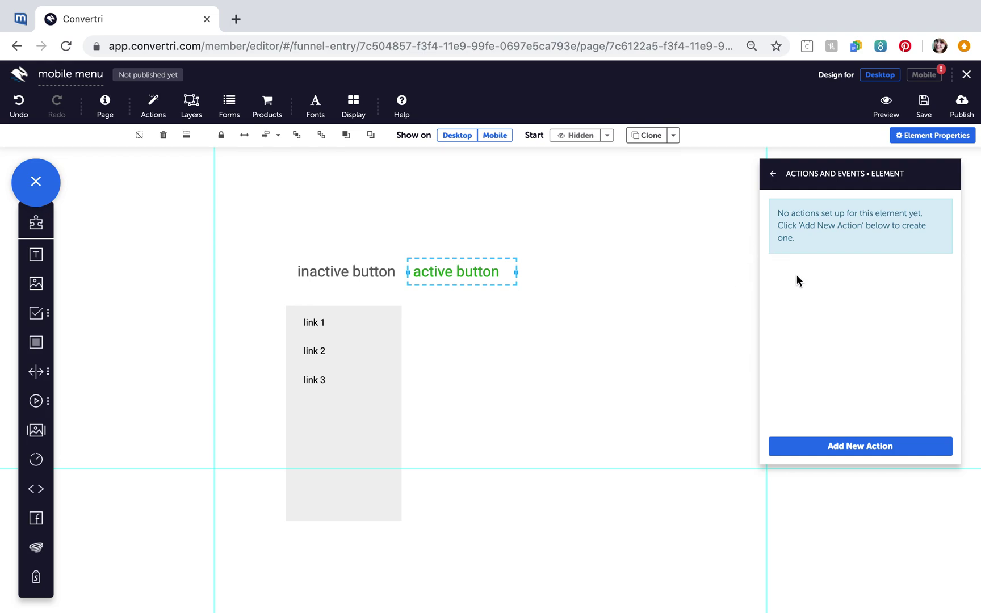
{"action": "left_click", "coordinate": [805, 450]}
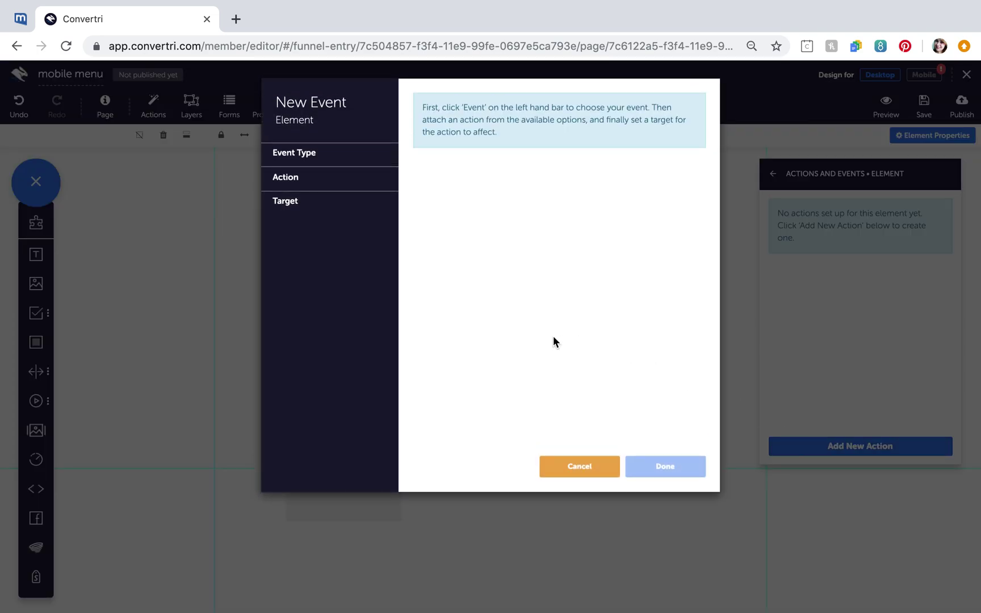
{"action": "left_click", "coordinate": [327, 158]}
{"action": "left_click", "coordinate": [329, 179]}
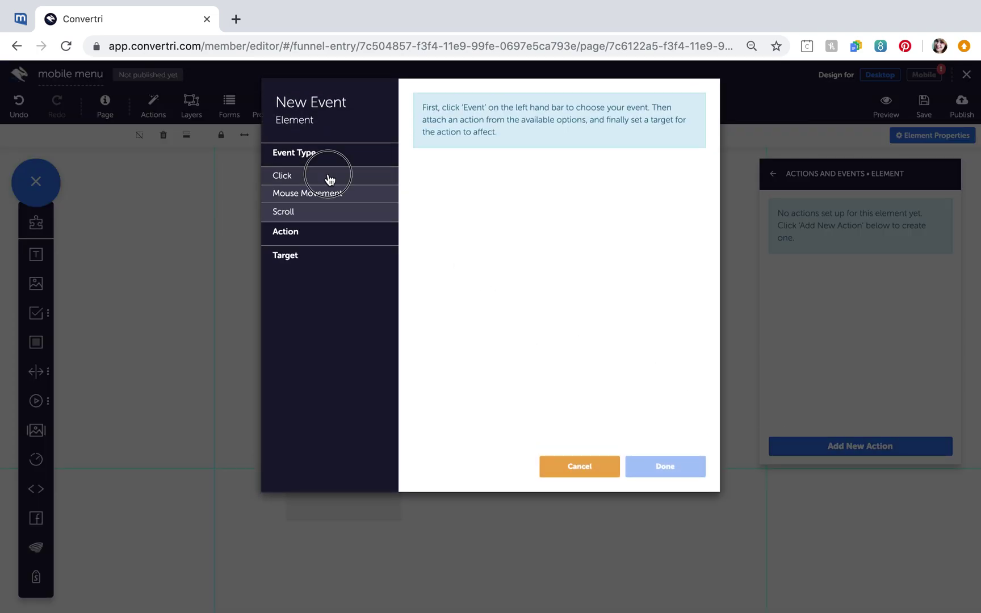
{"action": "left_click", "coordinate": [439, 149]}
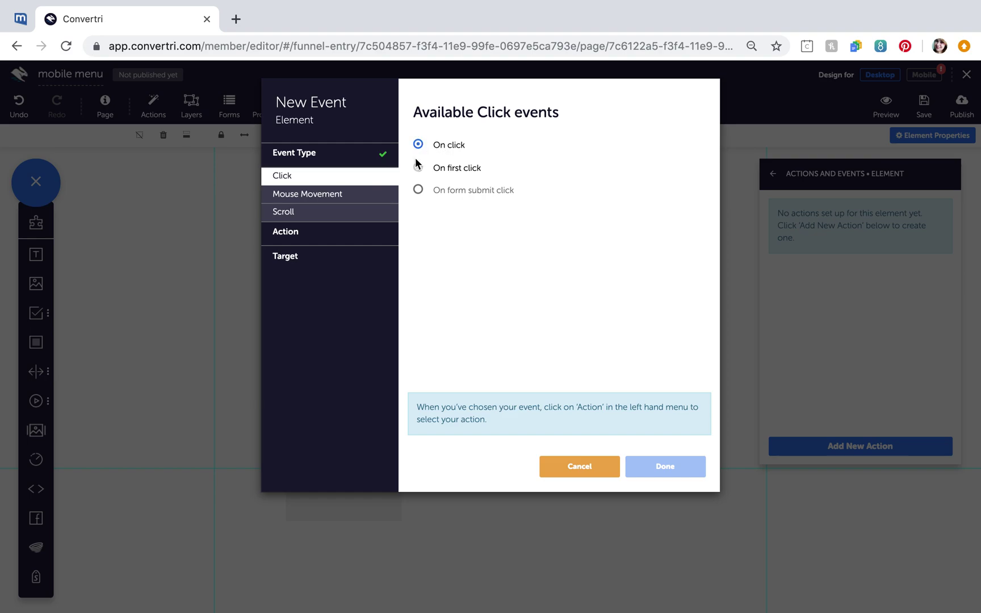
{"action": "left_click", "coordinate": [344, 239]}
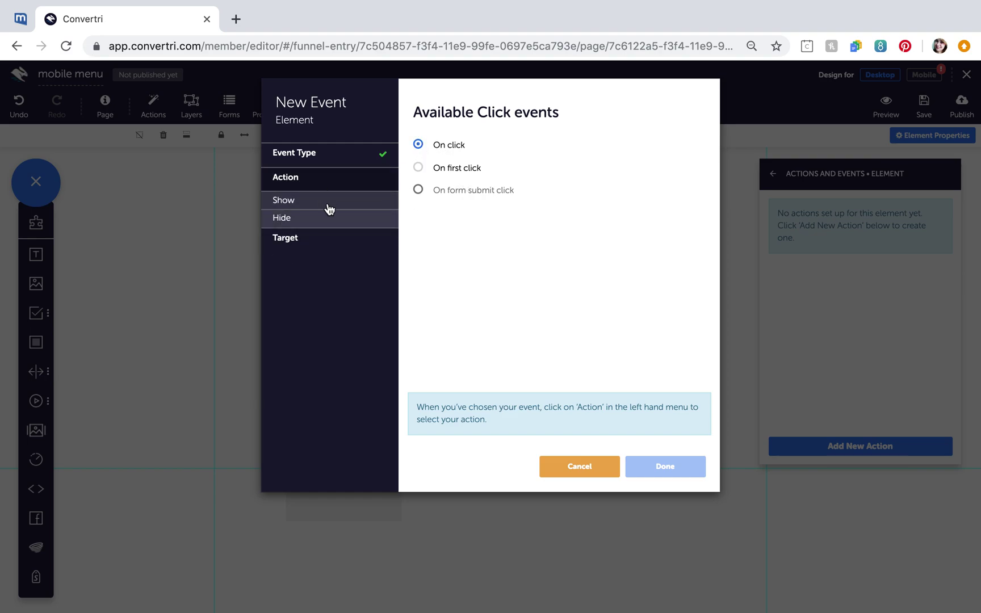
{"action": "left_click", "coordinate": [333, 217]}
{"action": "left_click", "coordinate": [450, 147]}
{"action": "left_click", "coordinate": [340, 243]}
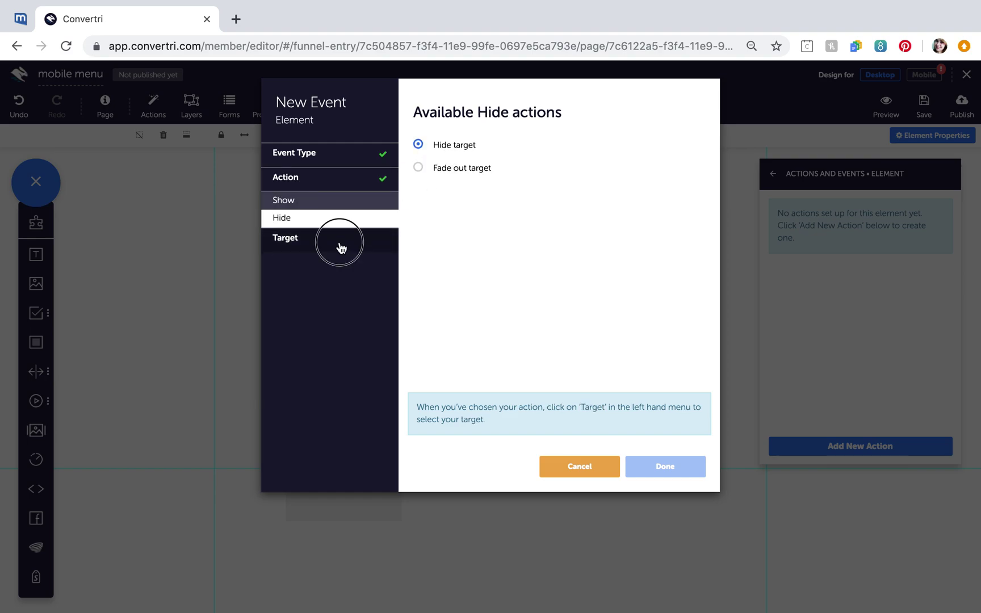
{"action": "left_click", "coordinate": [447, 160]}
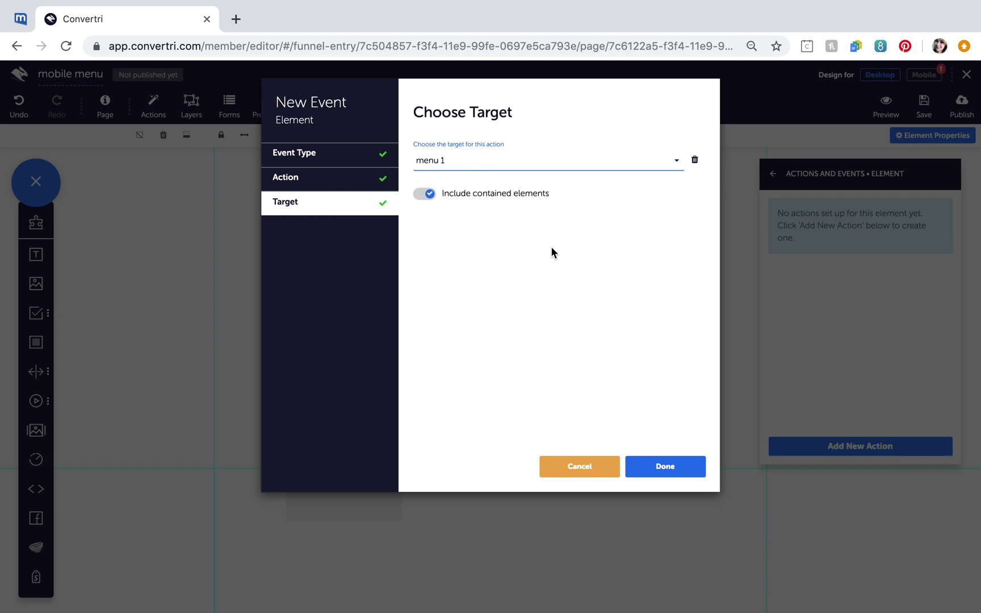
{"action": "left_click", "coordinate": [646, 469]}
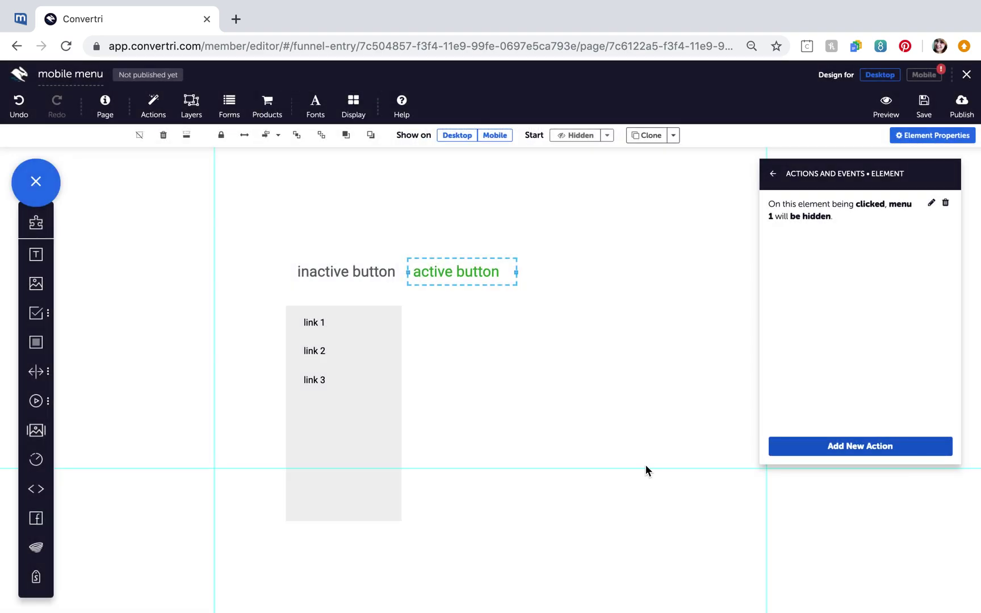
- Add a second On click action to the active button that hides the target Button 1 Active
{"action": "left_click", "coordinate": [867, 450]}
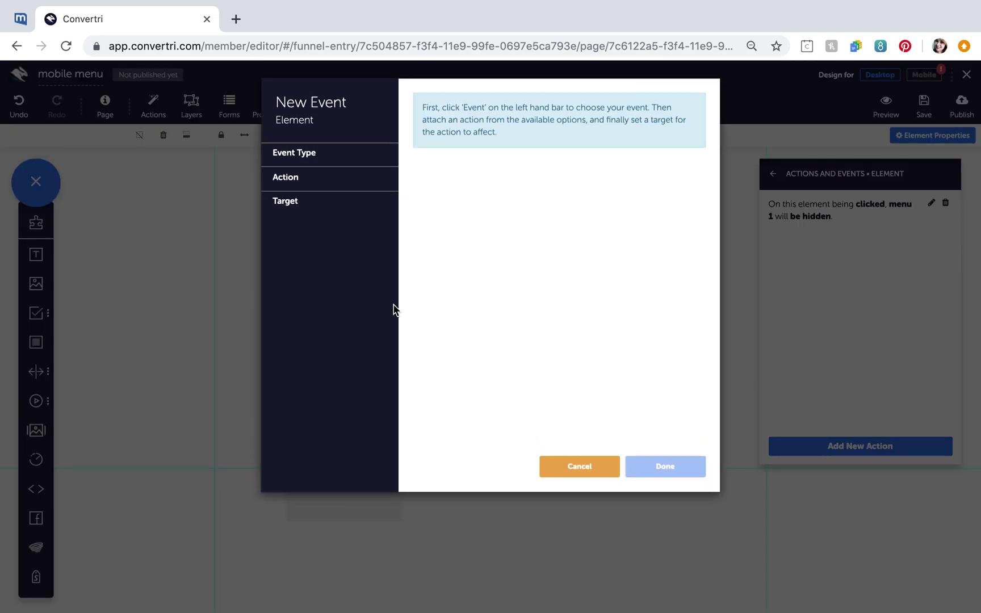
{"action": "left_click", "coordinate": [288, 154]}
{"action": "left_click", "coordinate": [291, 176]}
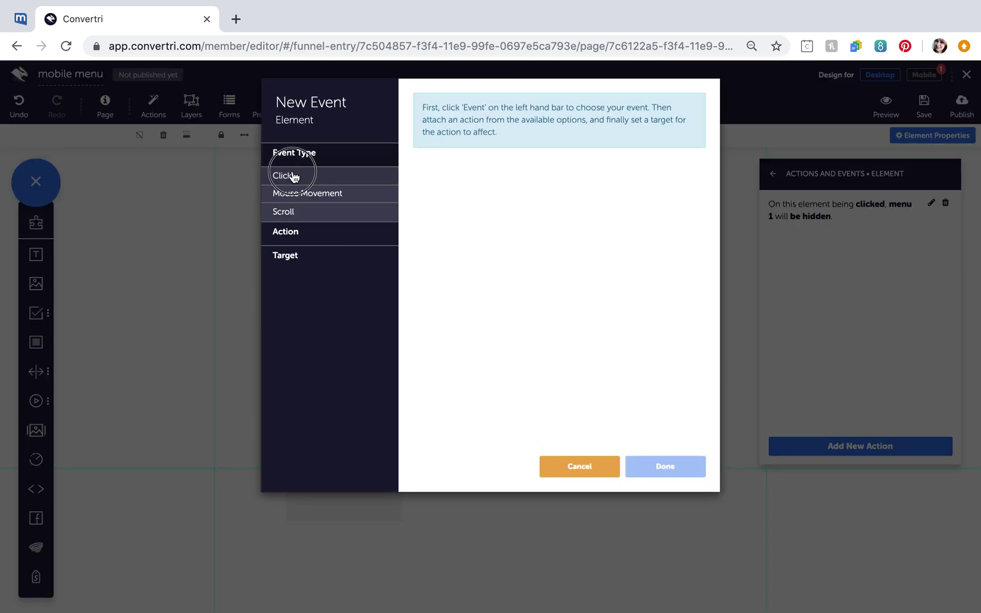
{"action": "left_click", "coordinate": [444, 146]}
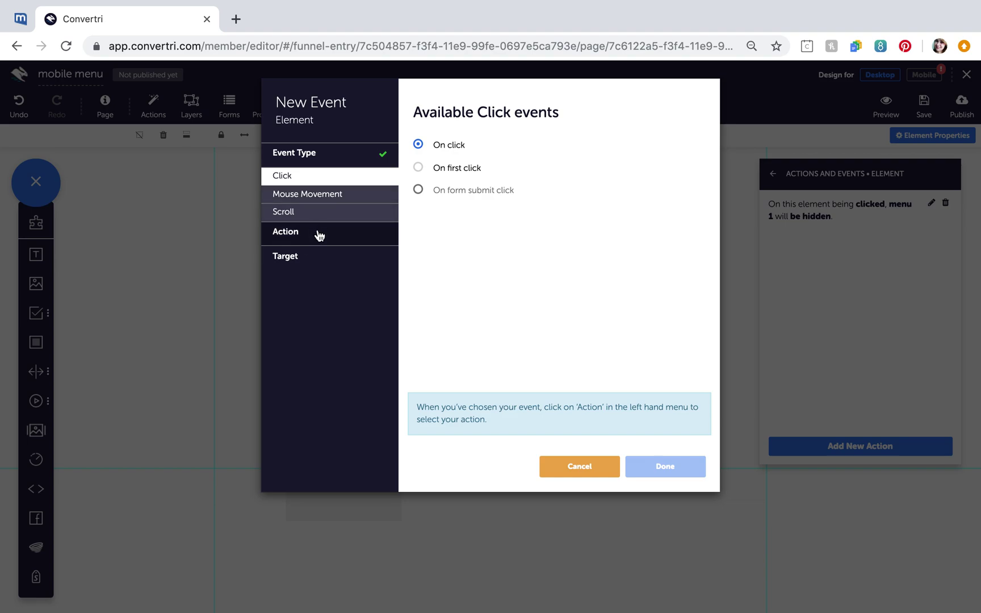
{"action": "left_click", "coordinate": [319, 233]}
{"action": "left_click", "coordinate": [329, 220]}
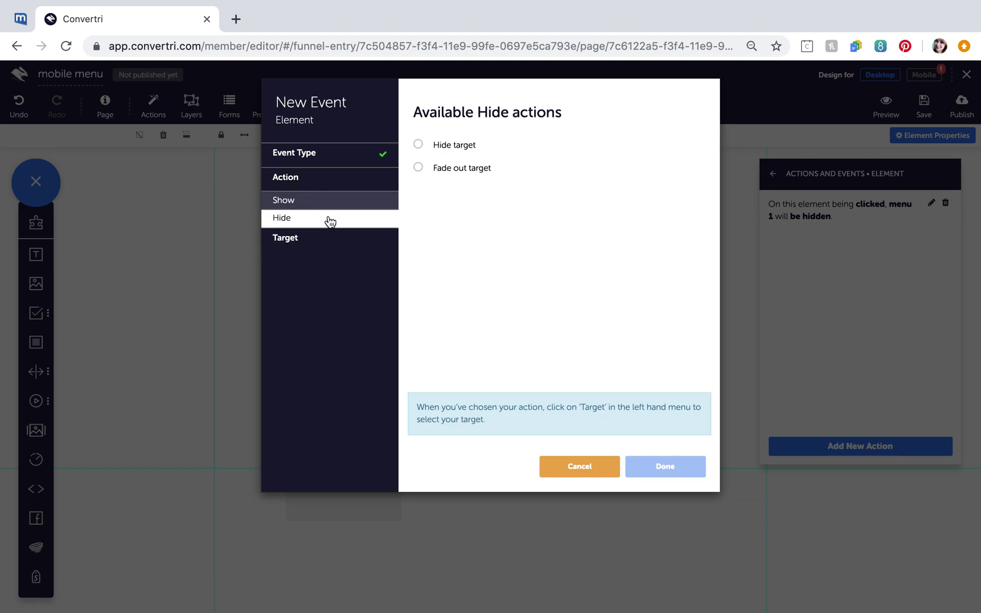
{"action": "left_click", "coordinate": [440, 152]}
{"action": "left_click", "coordinate": [323, 242]}
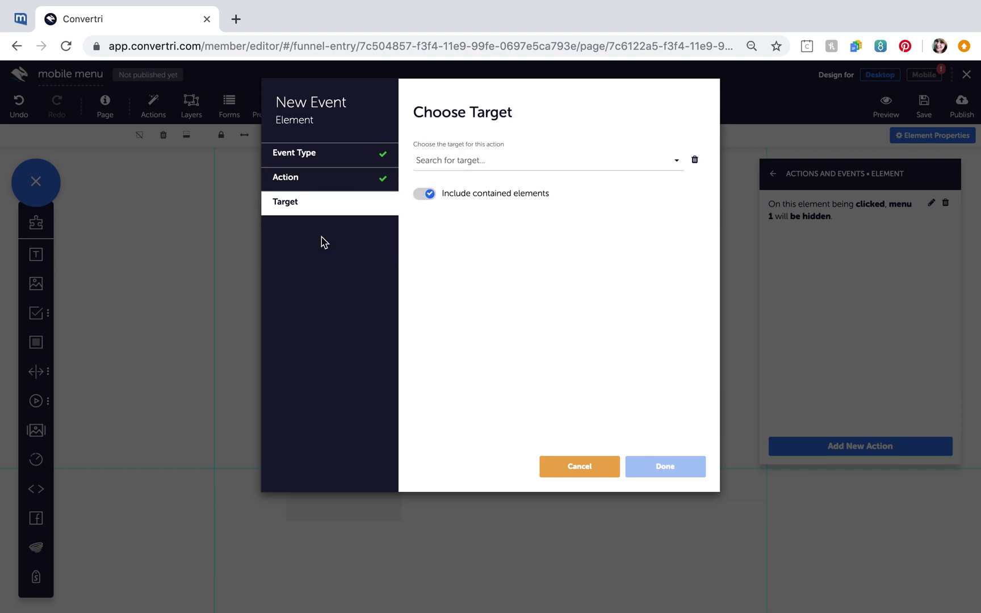
{"action": "left_click", "coordinate": [465, 160]}
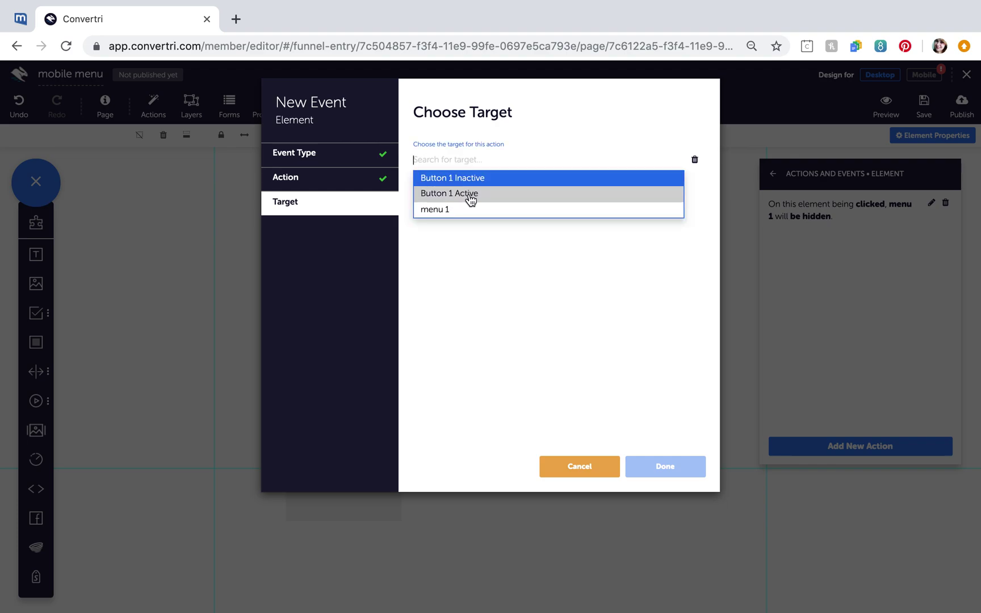
{"action": "left_click", "coordinate": [473, 194]}
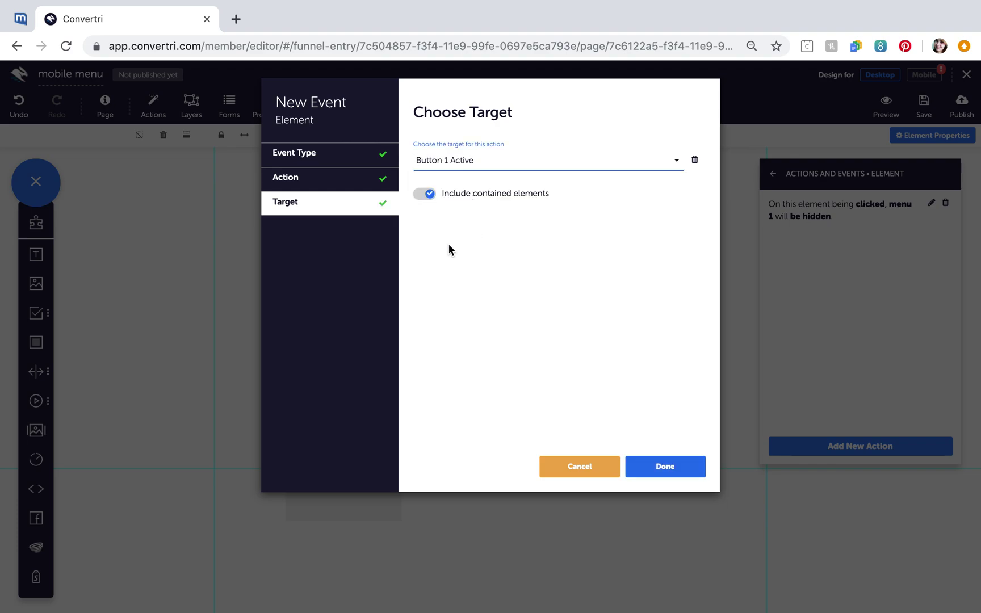
{"action": "left_click", "coordinate": [668, 468]}
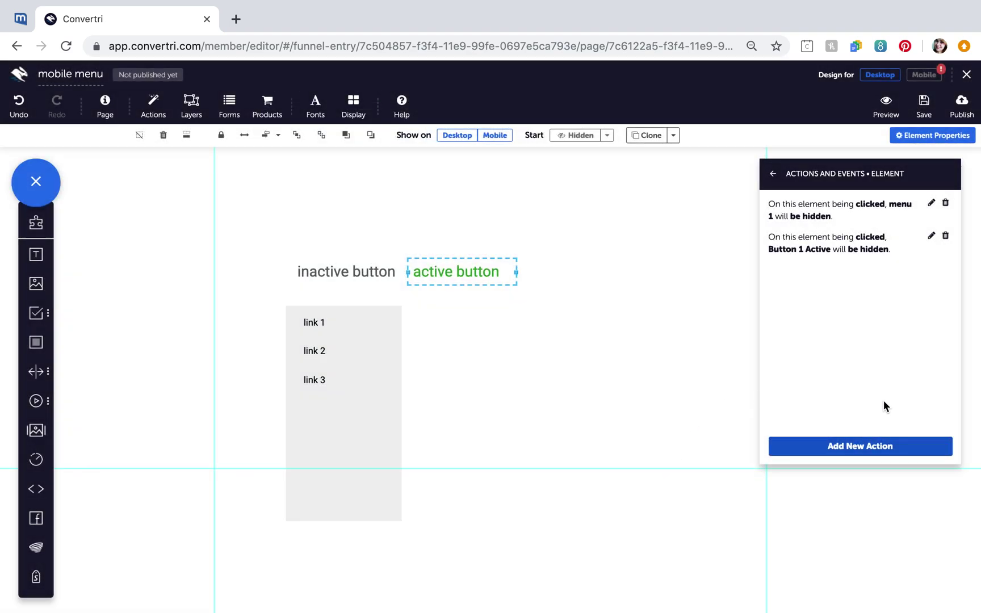
- Add a third On click action to the active button that shows the target Button 1 Inactive
{"action": "left_click", "coordinate": [884, 447]}
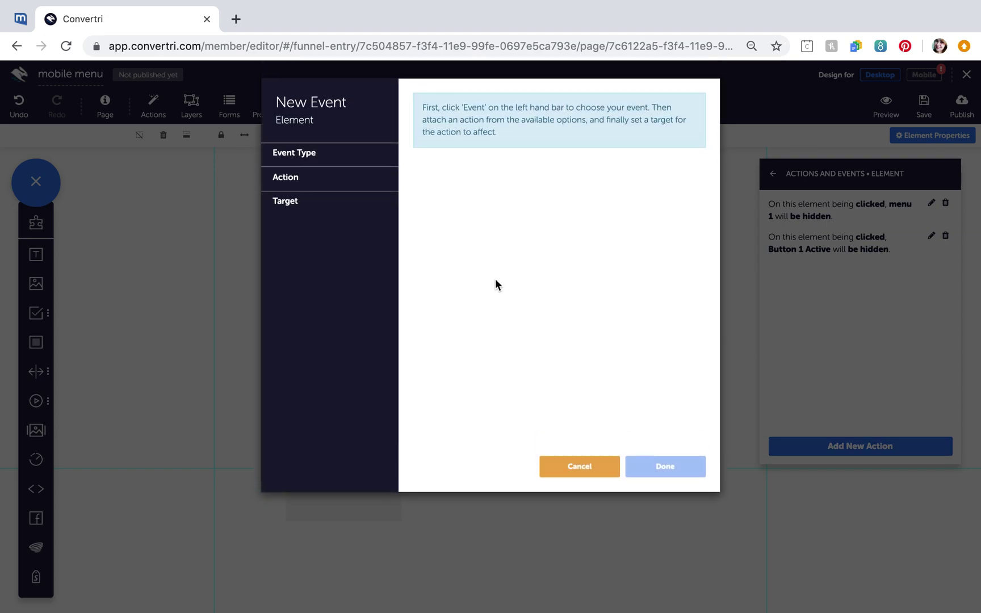
{"action": "left_click", "coordinate": [309, 153]}
{"action": "left_click", "coordinate": [313, 179]}
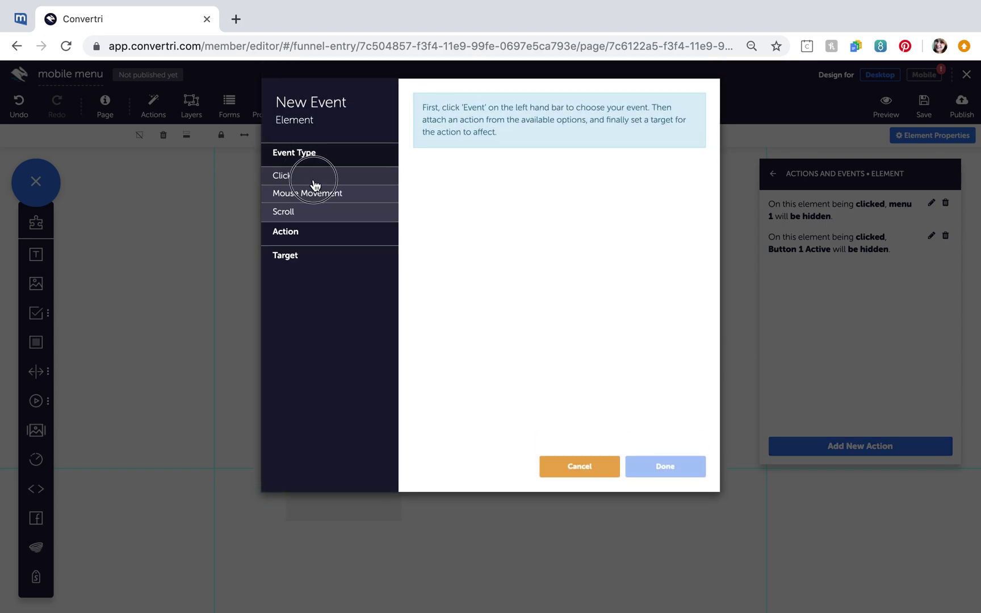
{"action": "left_click", "coordinate": [458, 146]}
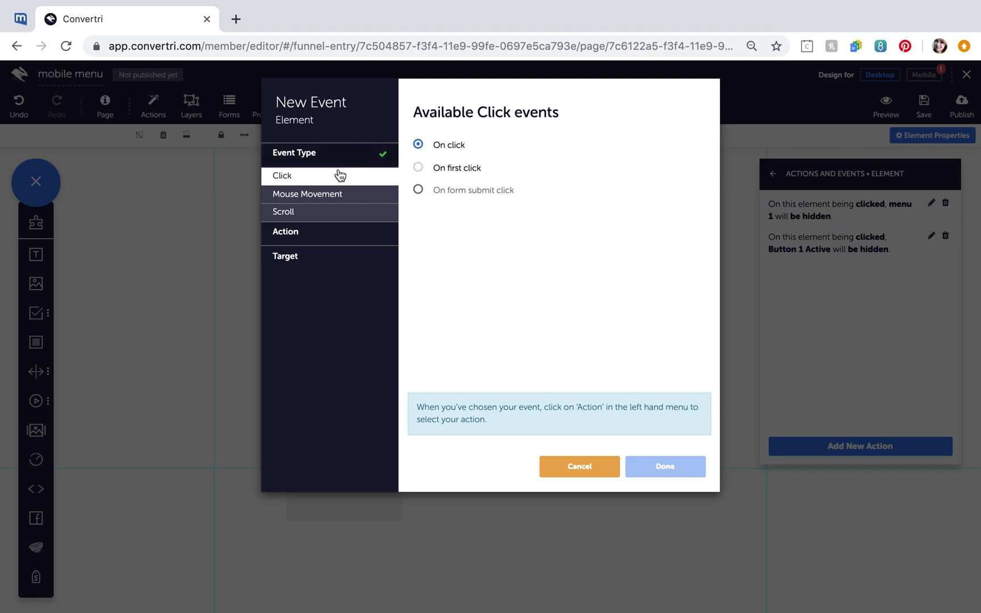
{"action": "left_click", "coordinate": [315, 228]}
{"action": "left_click", "coordinate": [330, 201]}
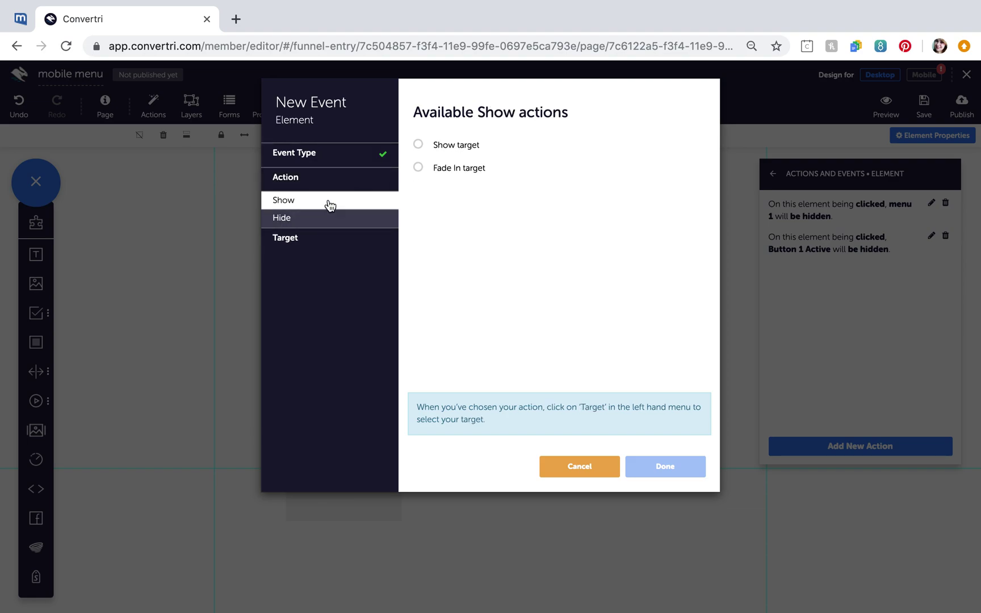
{"action": "left_click", "coordinate": [438, 149]}
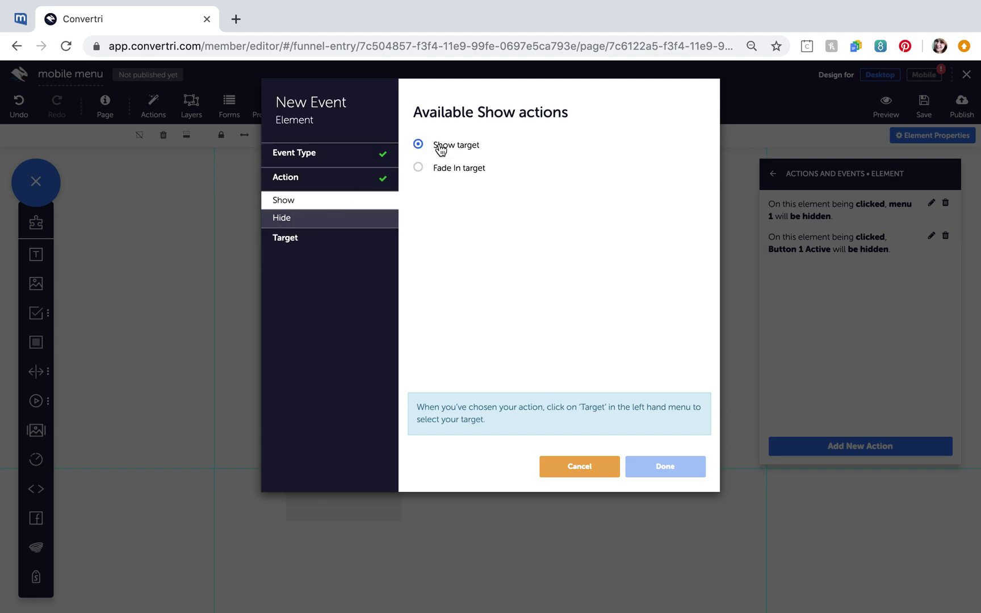
{"action": "left_click", "coordinate": [316, 237]}
{"action": "left_click", "coordinate": [537, 161]}
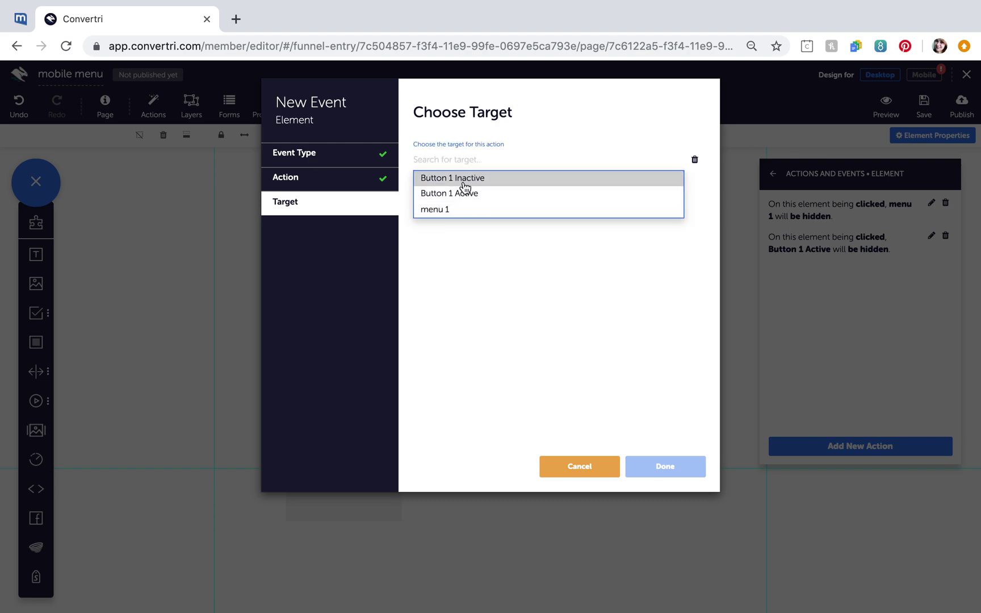
{"action": "left_click", "coordinate": [466, 181]}
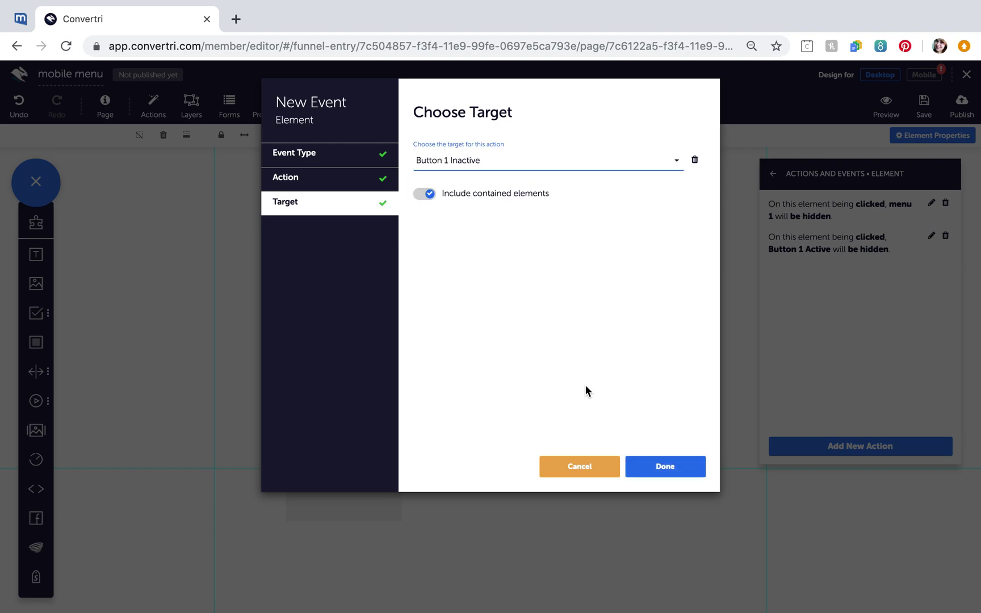
{"action": "left_click", "coordinate": [642, 475]}
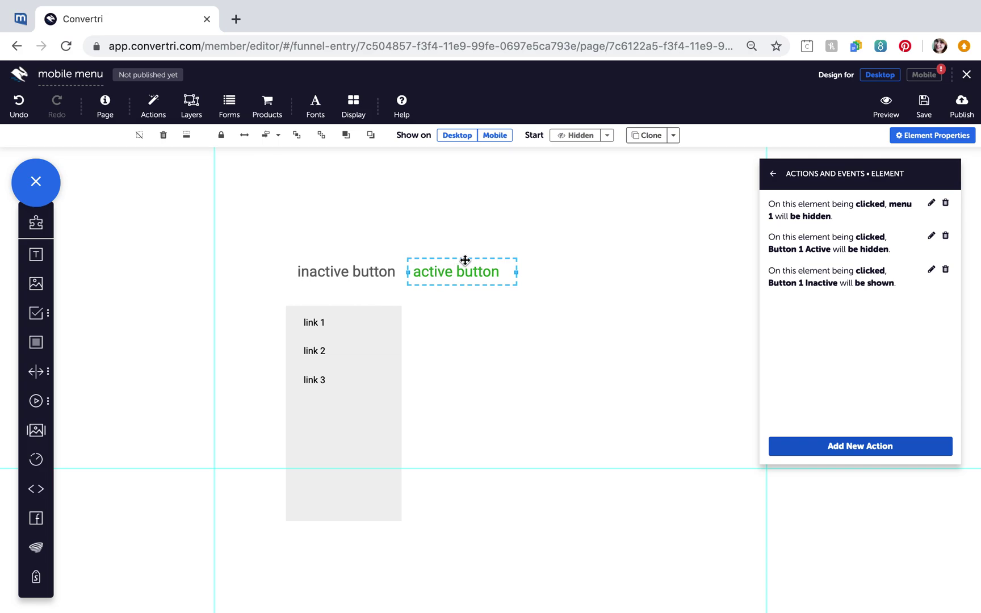
- Drag the active button exactly onto the inactive button, then save the page and launch the preview
{"action": "left_click_drag", "start_coordinate": [464, 260], "coordinate": [356, 264]}
{"action": "left_click", "coordinate": [460, 333]}
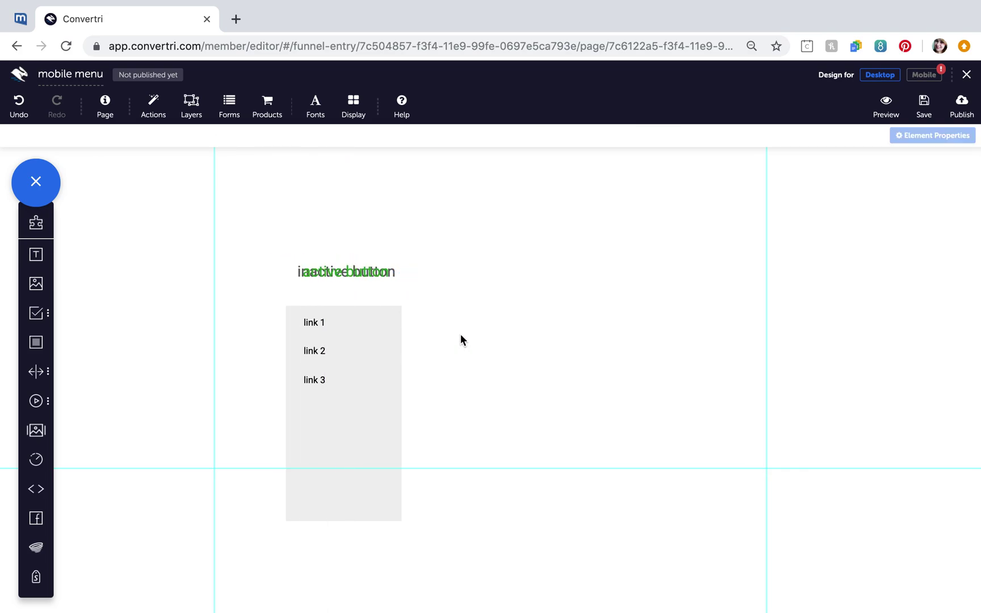
{"action": "left_click", "coordinate": [926, 108]}
{"action": "left_click", "coordinate": [881, 118]}
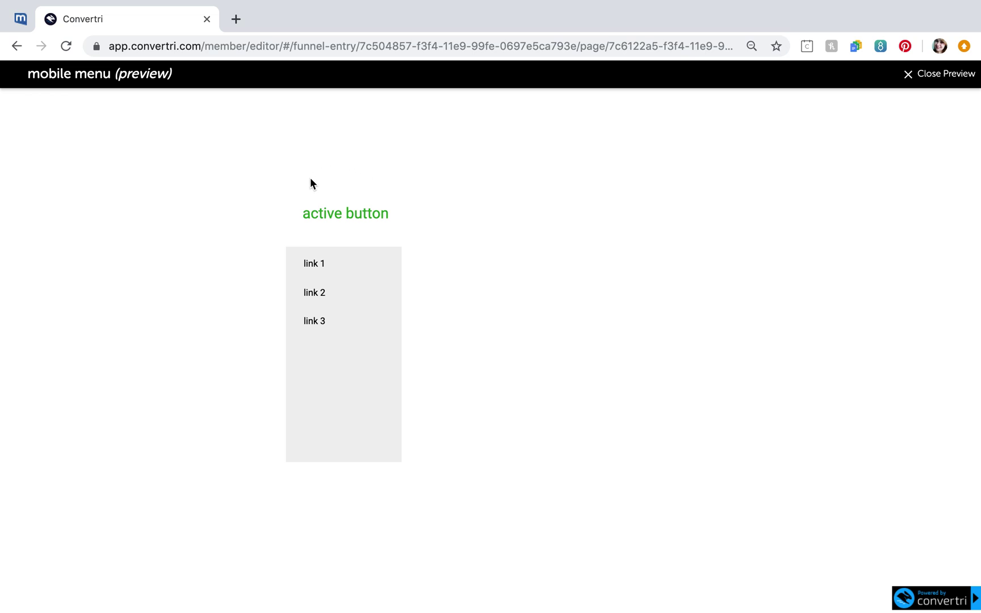
- In the preview, click the green active button to confirm the menu hides and the inactive button returns
{"action": "left_click", "coordinate": [319, 220]}
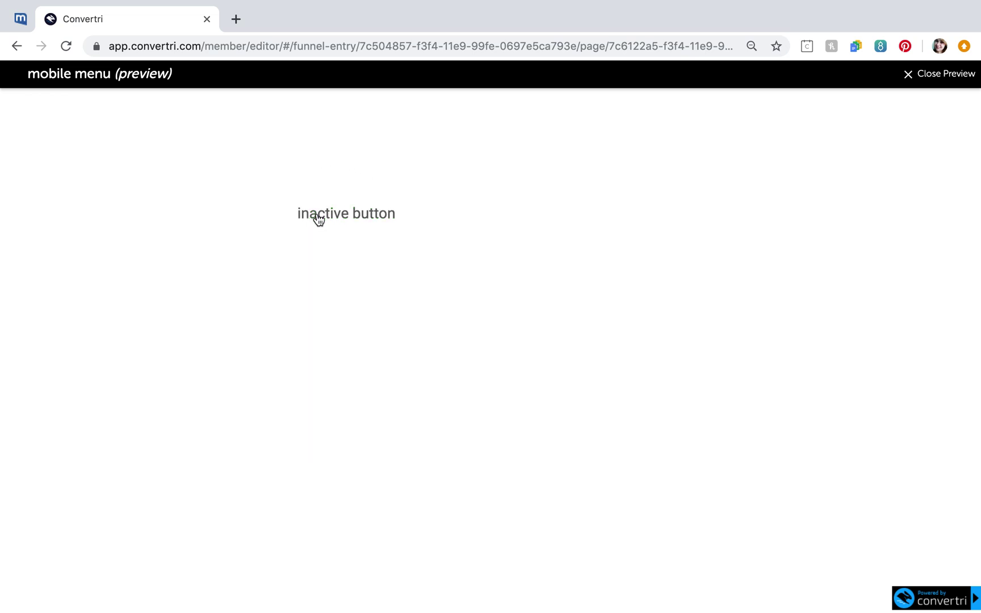